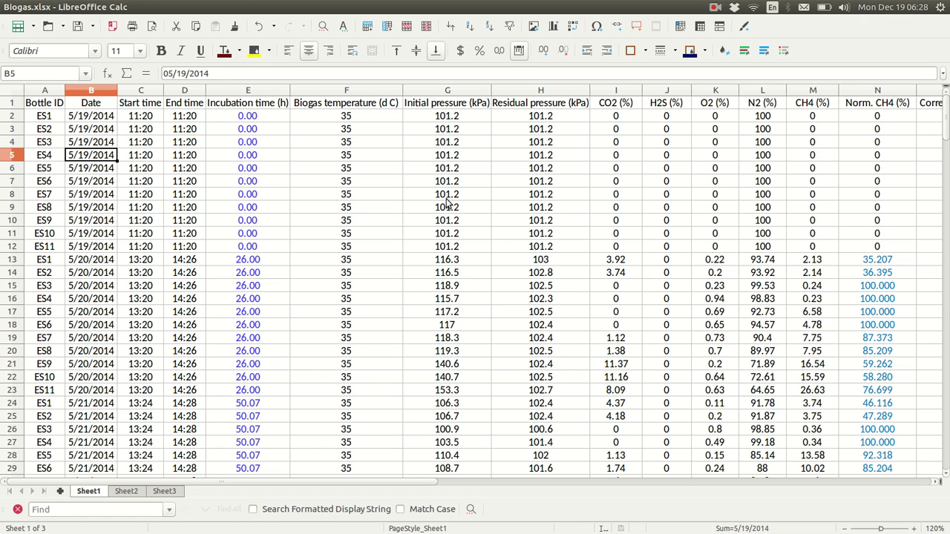
- In Biogas.xlsx, review the time and pressure columns and the ES1–ES11 starting readings in rows 2–13
left_click(469, 90)
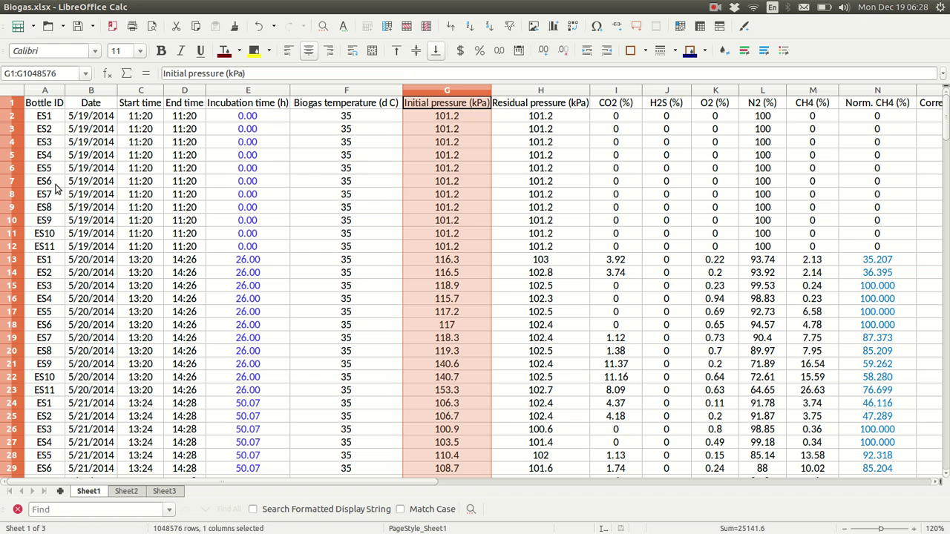
left_click(43, 104)
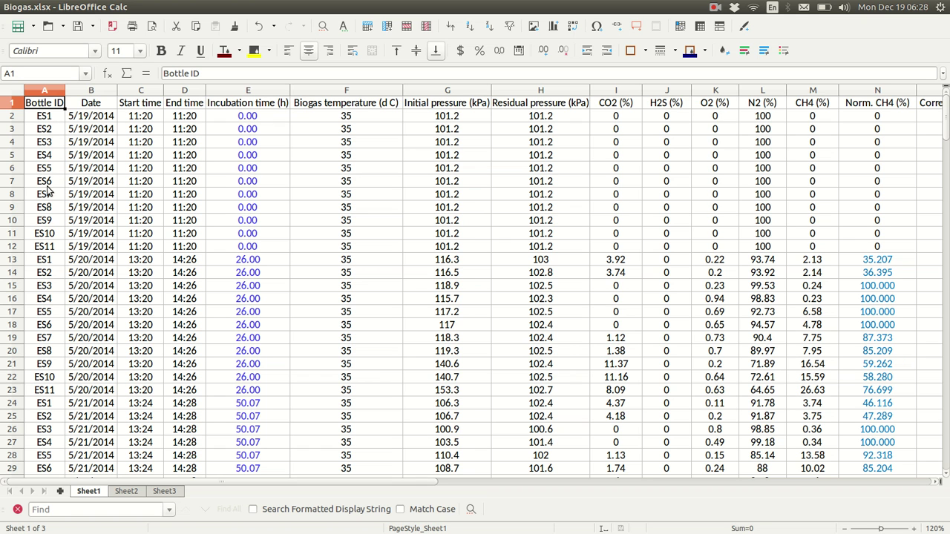
left_click(225, 91)
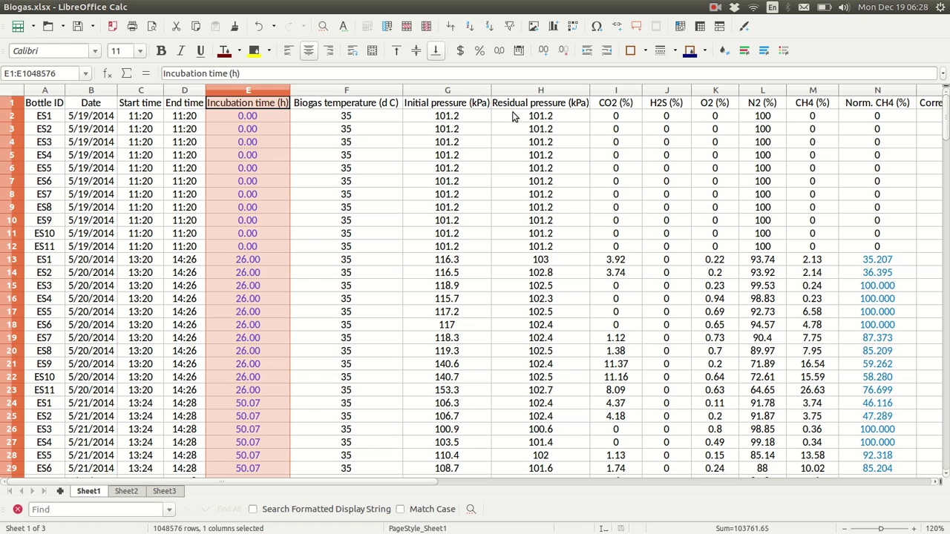
left_click(463, 90)
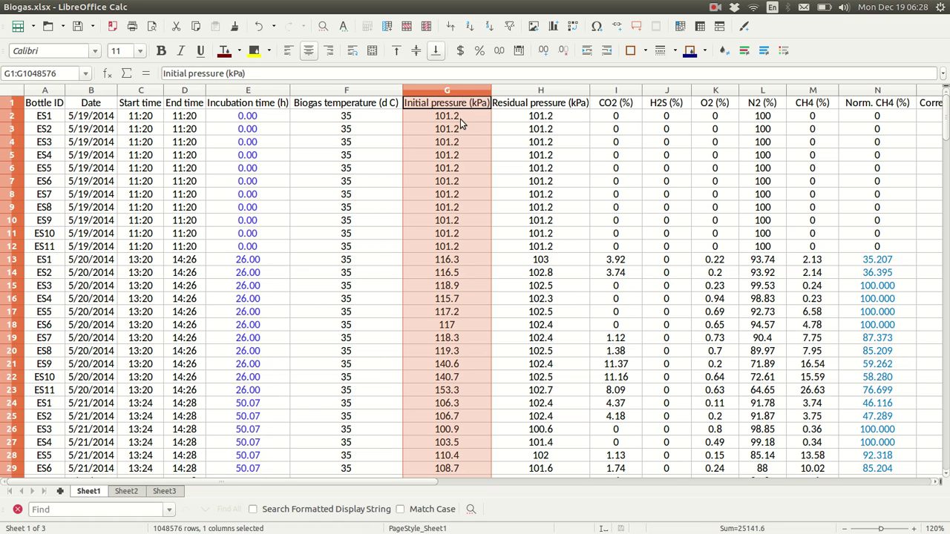
left_click(12, 116)
left_click_drag(15, 118, 22, 252)
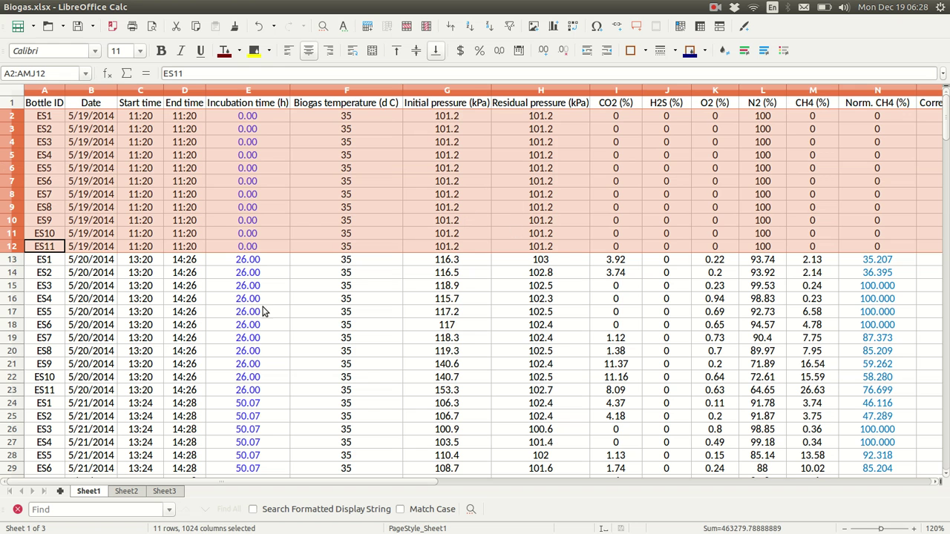
left_click(12, 261)
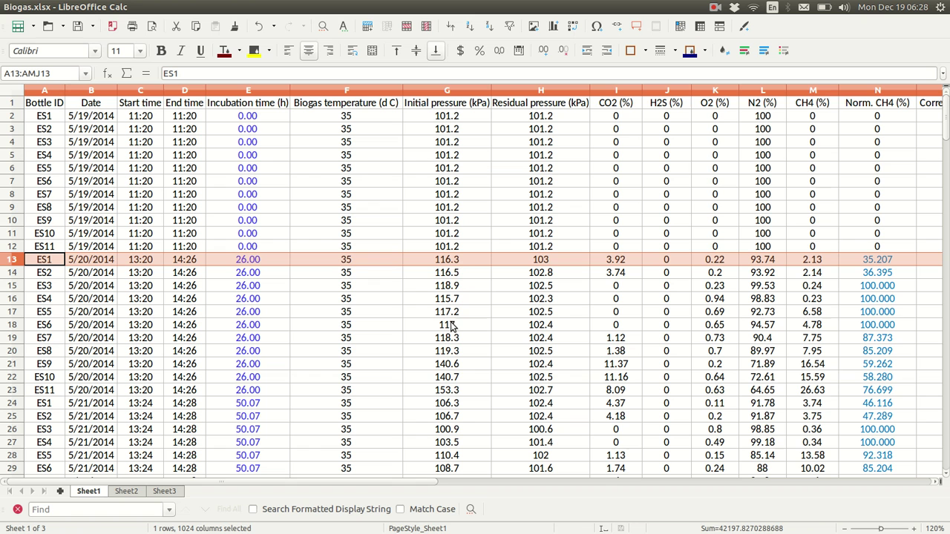
- Inspect row 13's initial pressure 116.3, the residual pressures 101.2 and 103, and the Norm. CH4 formula
left_click(467, 259)
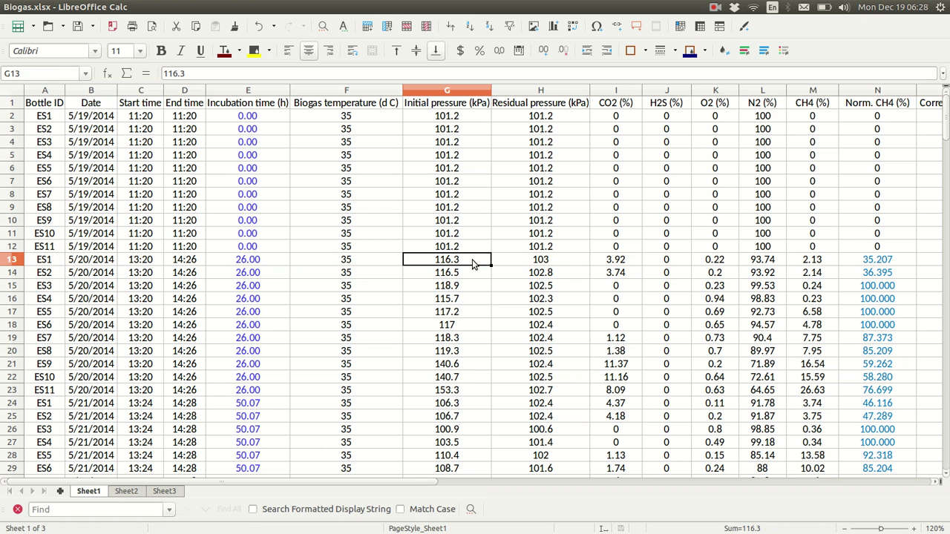
left_click(556, 264)
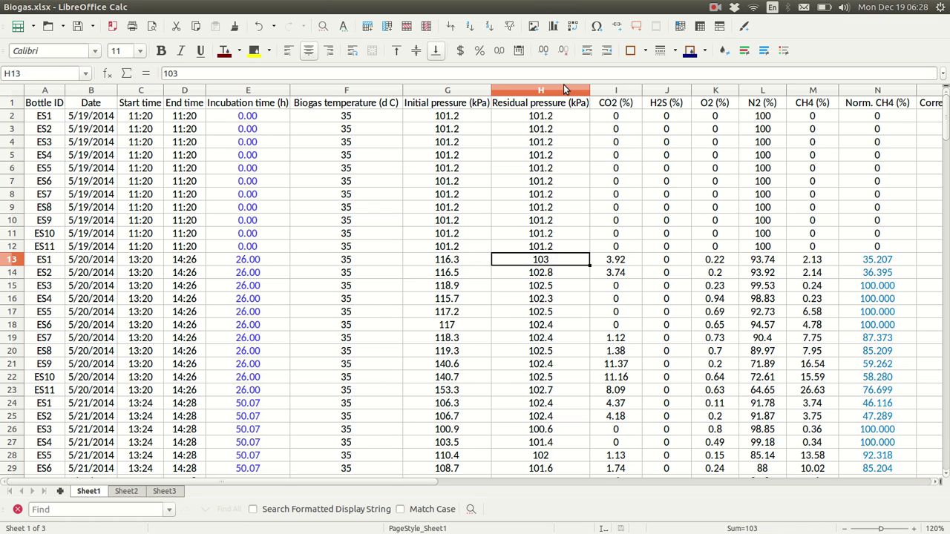
left_click(563, 86)
left_click(541, 249)
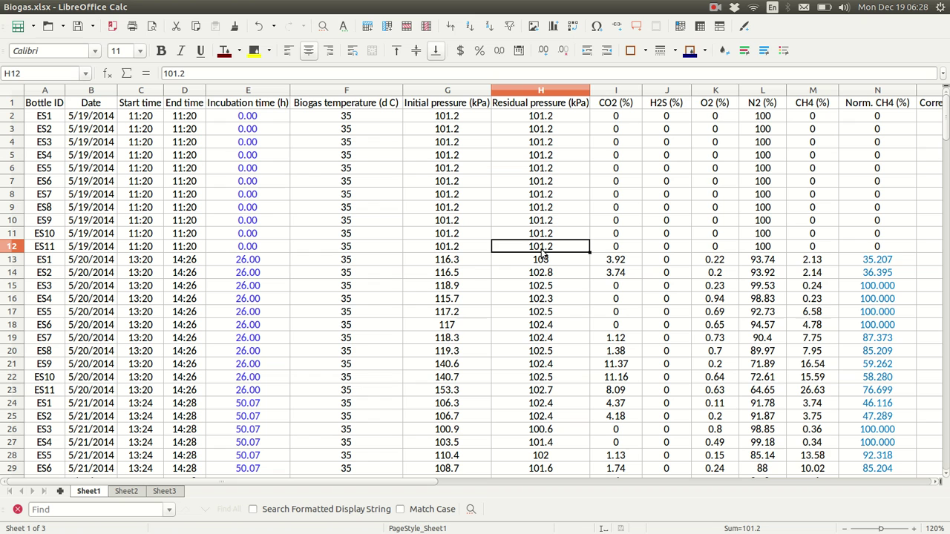
key("Down")
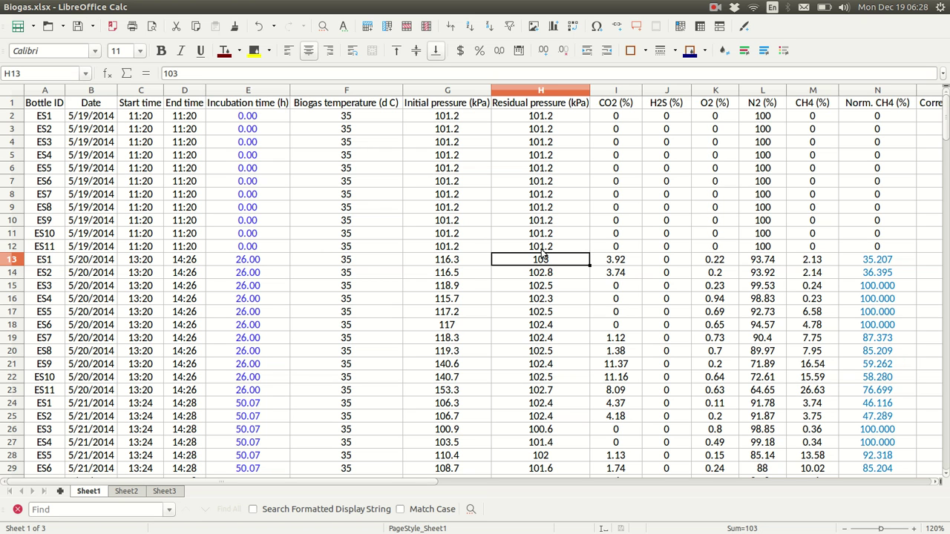
key("Right")
key("Right")
key("Right")
key("Right")
key("Right")
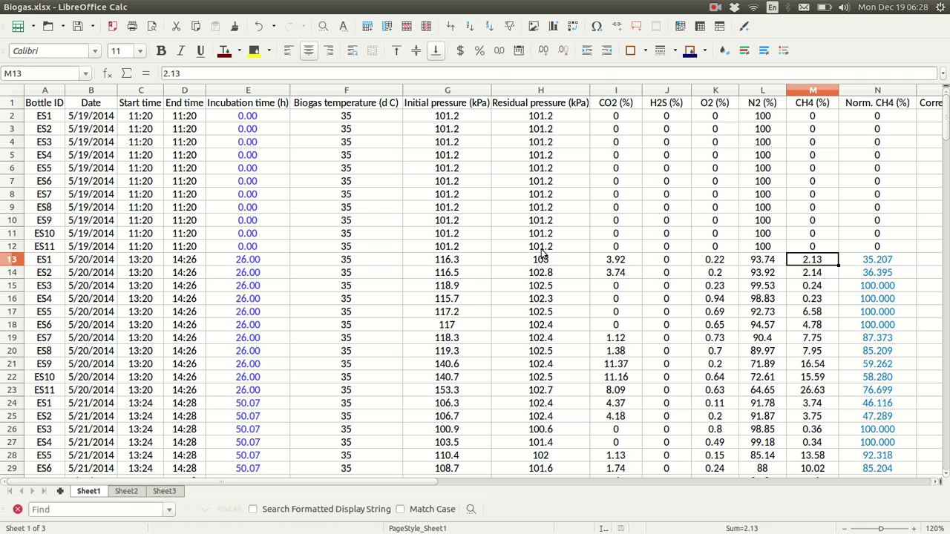
key("Right")
scroll(541, 254, "right", 2)
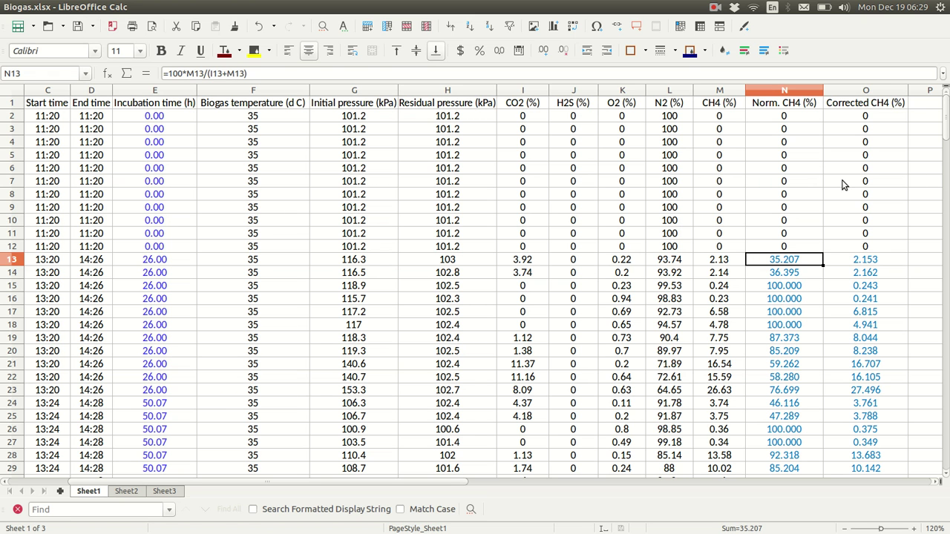
key("Left")
key("Left")
key("Left")
key("Left")
key("Left")
key("Left")
key("Left")
key("Left")
key("Left")
key("Left")
key("Left")
key("Left")
key("Left")
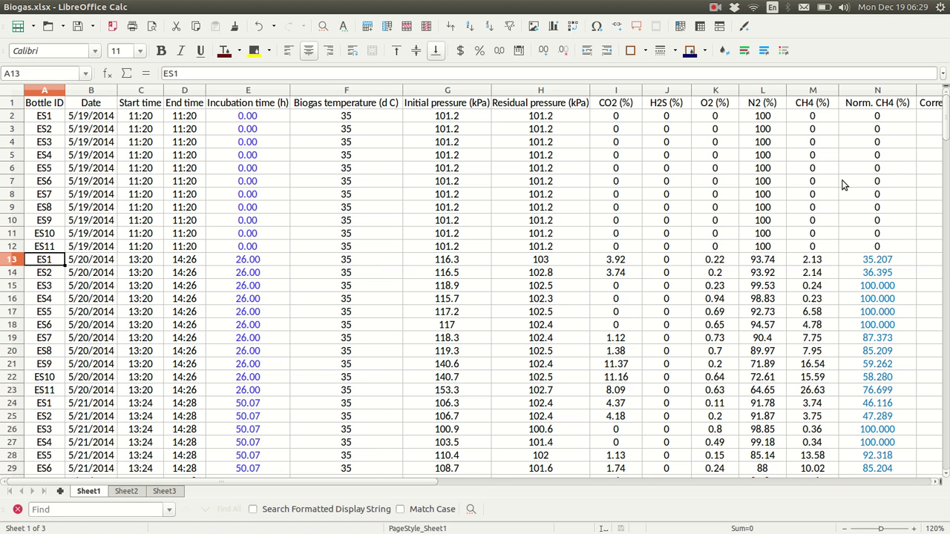
- In Setup.xlsx, review bottle contents B2:B11, Substrate VS values E2:E11 and the headspace volume
key("alt+Tab")
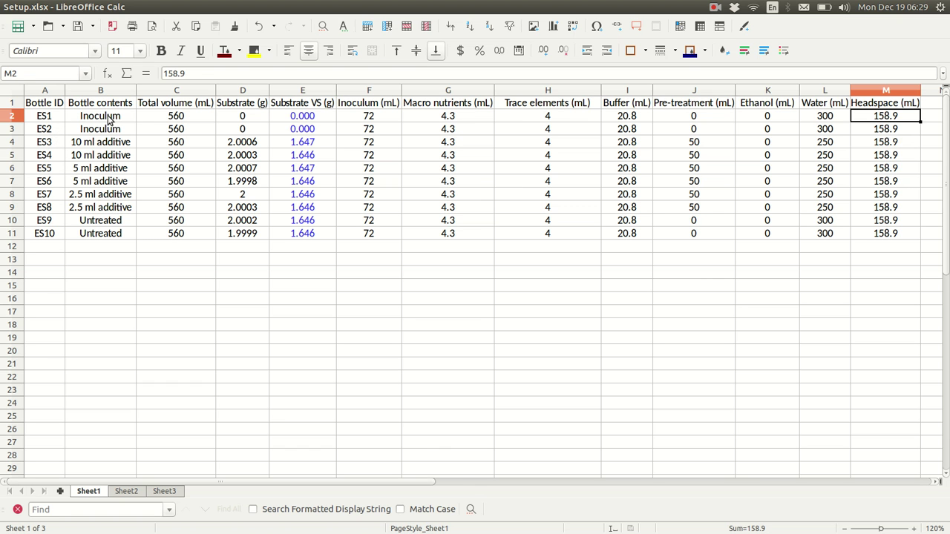
left_click_drag(109, 119, 107, 124)
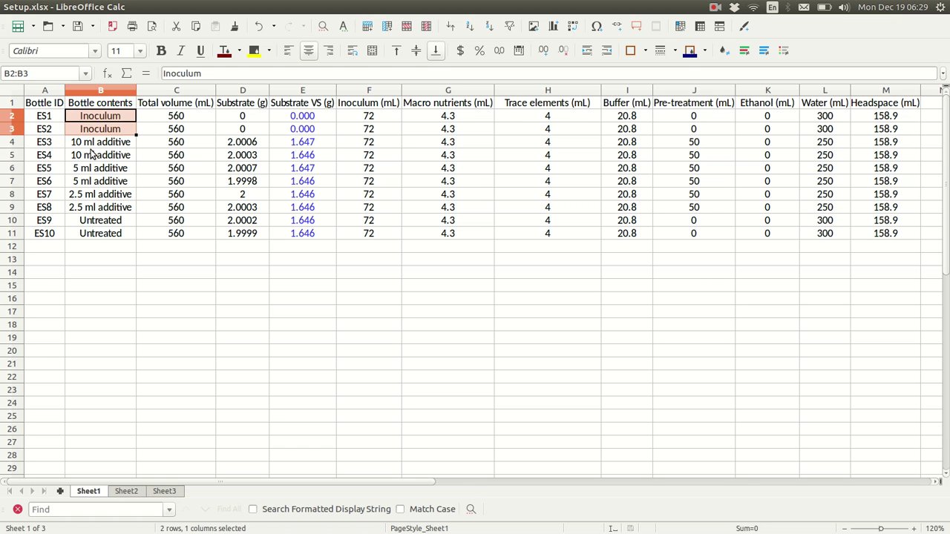
left_click(60, 108)
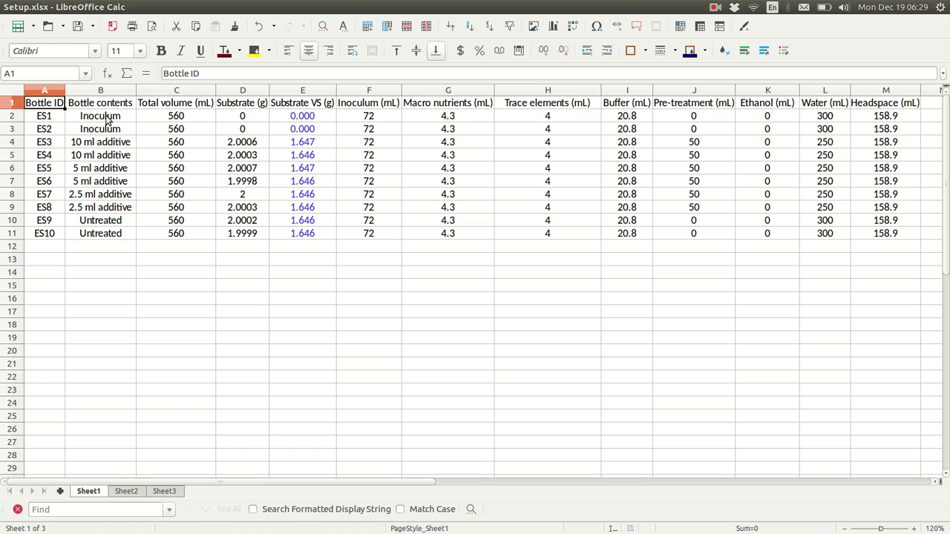
left_click_drag(107, 118, 109, 237)
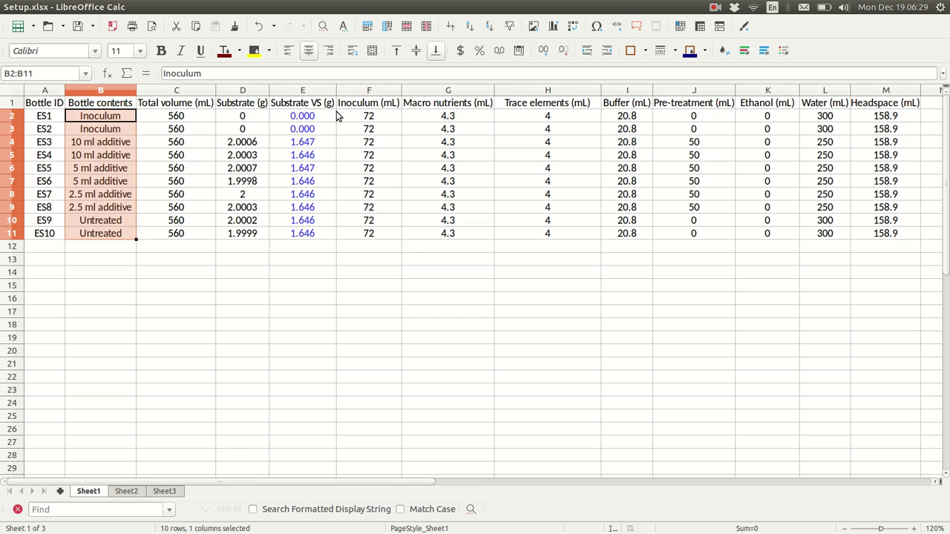
left_click(332, 118)
left_click_drag(332, 119, 317, 234)
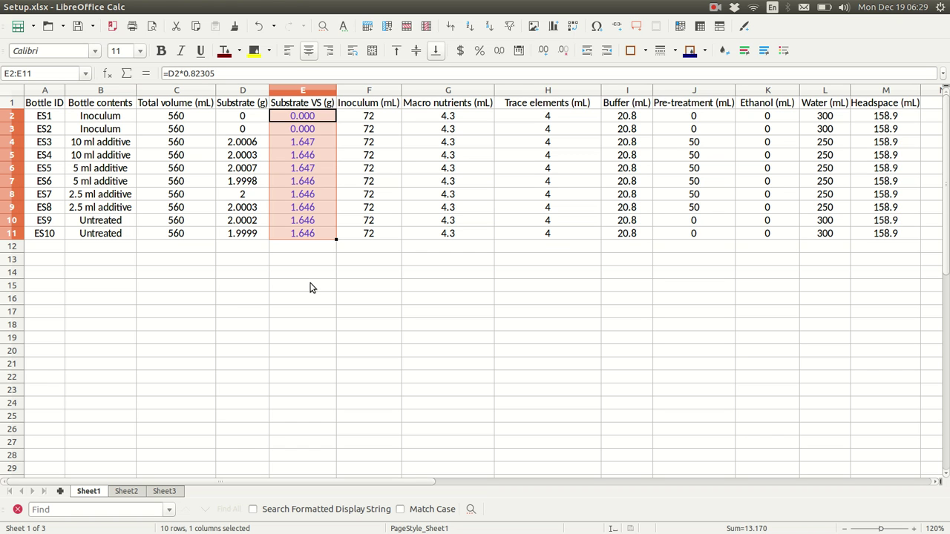
left_click(345, 118)
key("Left")
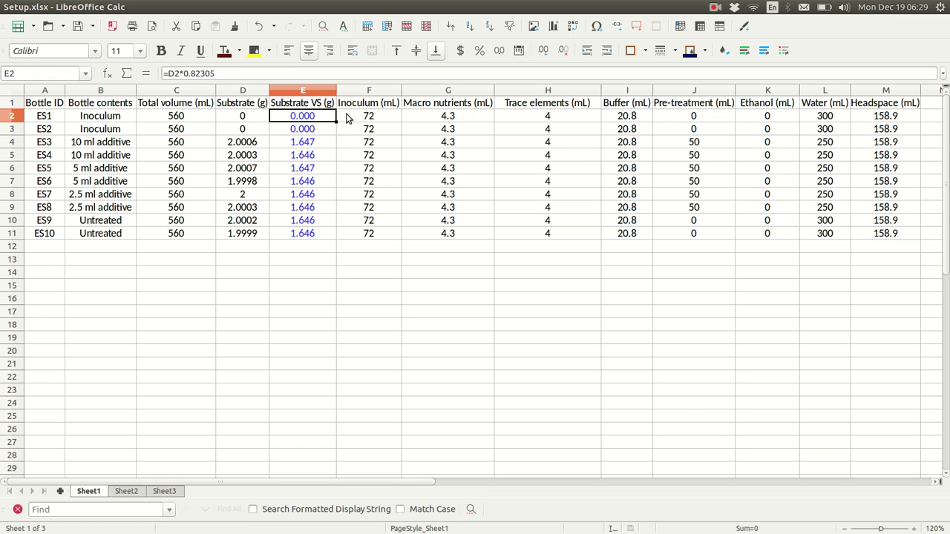
key("Right")
key("Right")
key("Right")
key("Right")
key("Right")
key("Right")
key("Right")
key("Right")
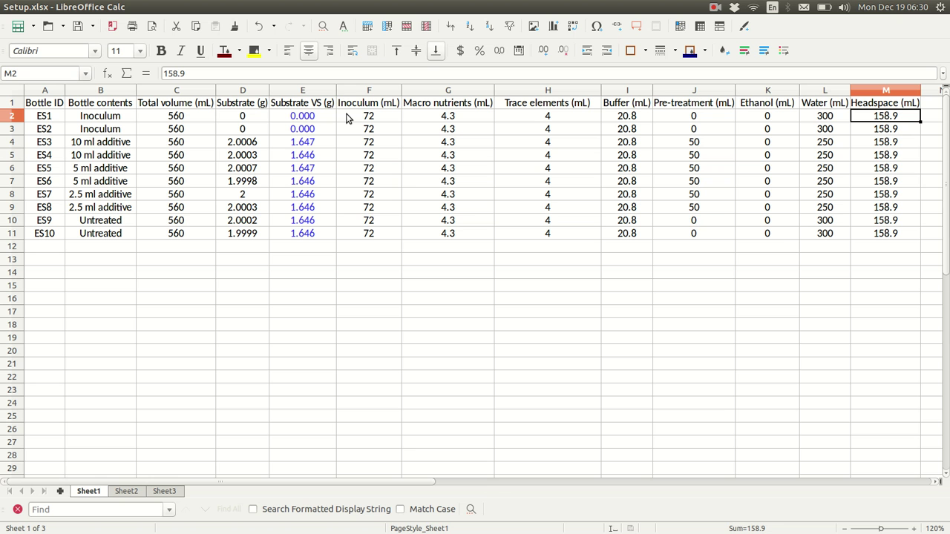
- Show OBA full screen and zoomed in, with Pressure selected as the data type
key("alt+Tab")
key("alt+Tab")
key("alt+Tab")
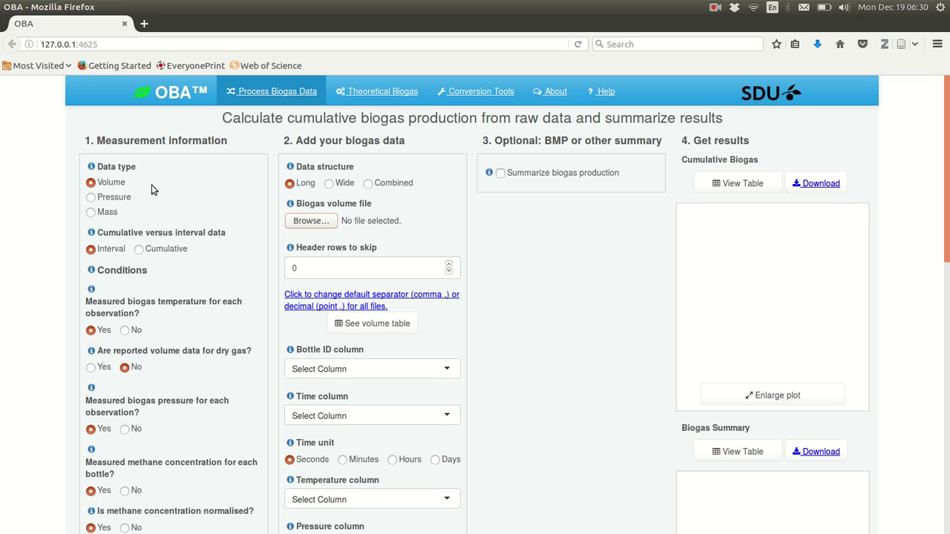
key("F11")
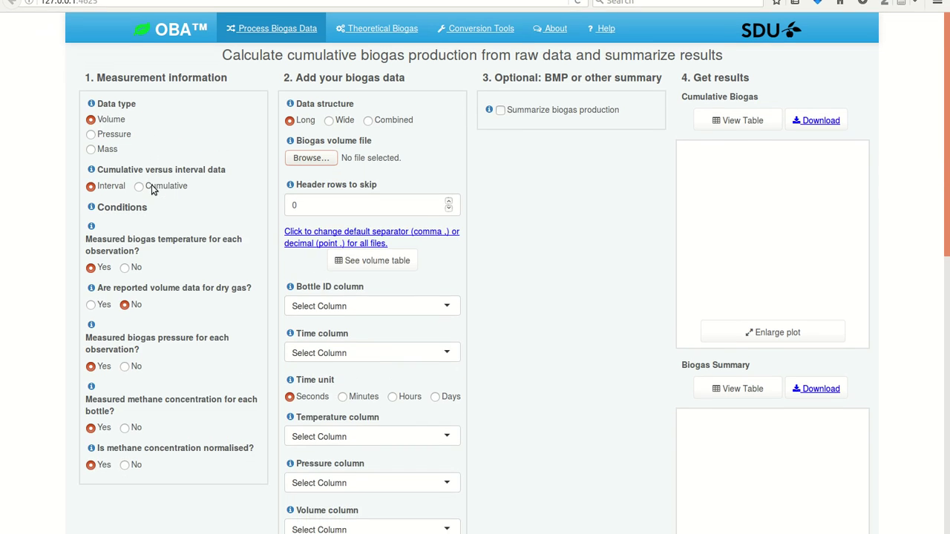
key("ctrl+plus")
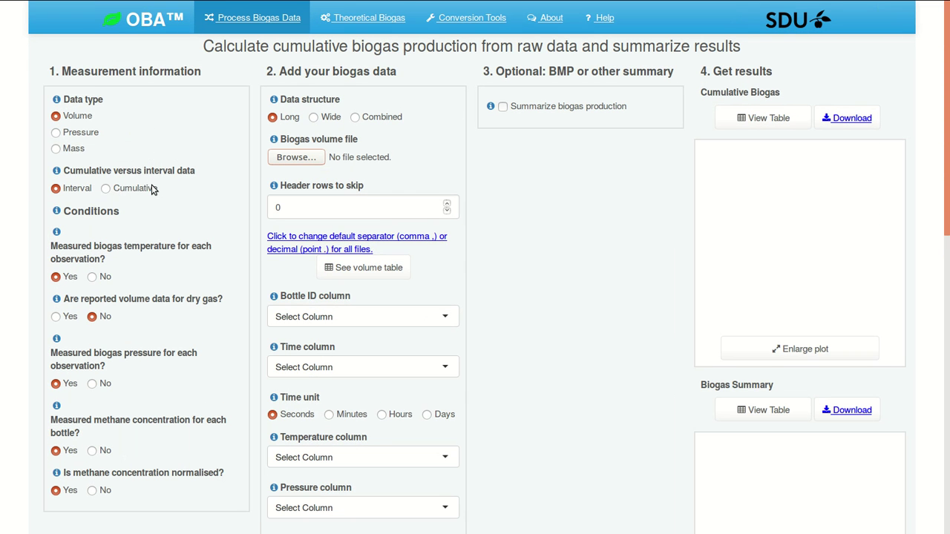
left_click(87, 135)
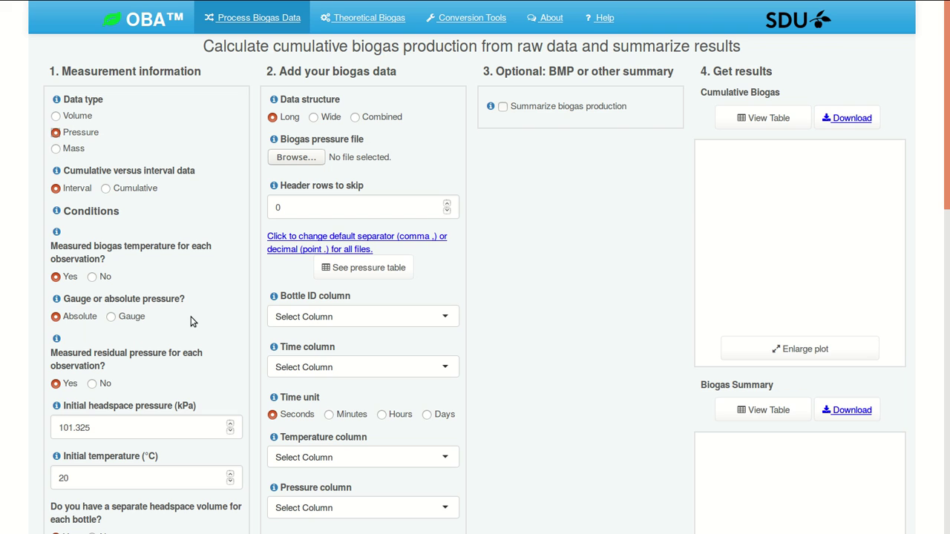
scroll(123, 318, "down", 5)
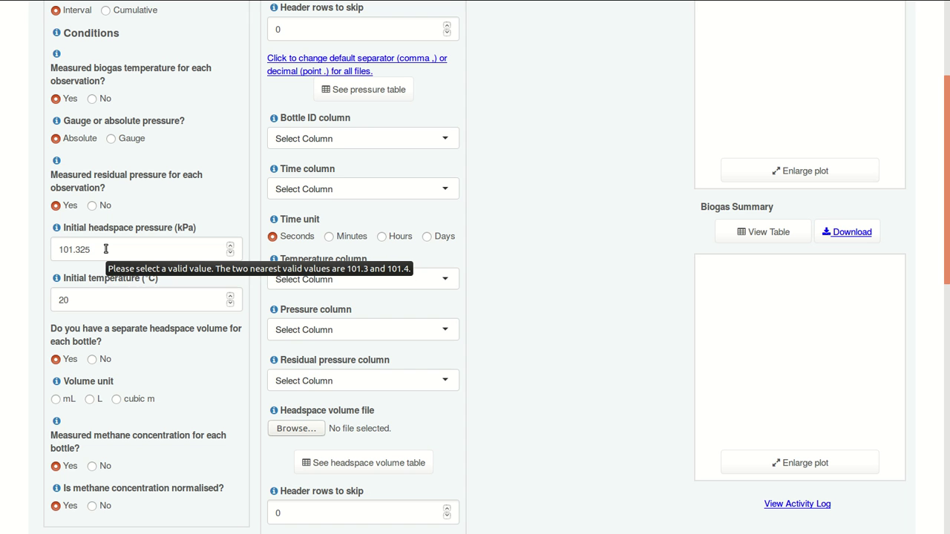
key("alt+Tab")
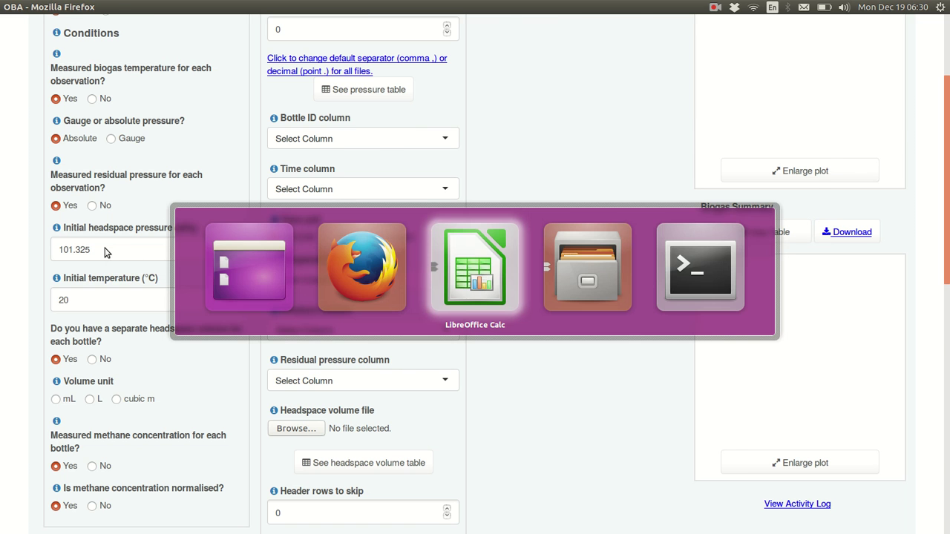
key("alt+Tab")
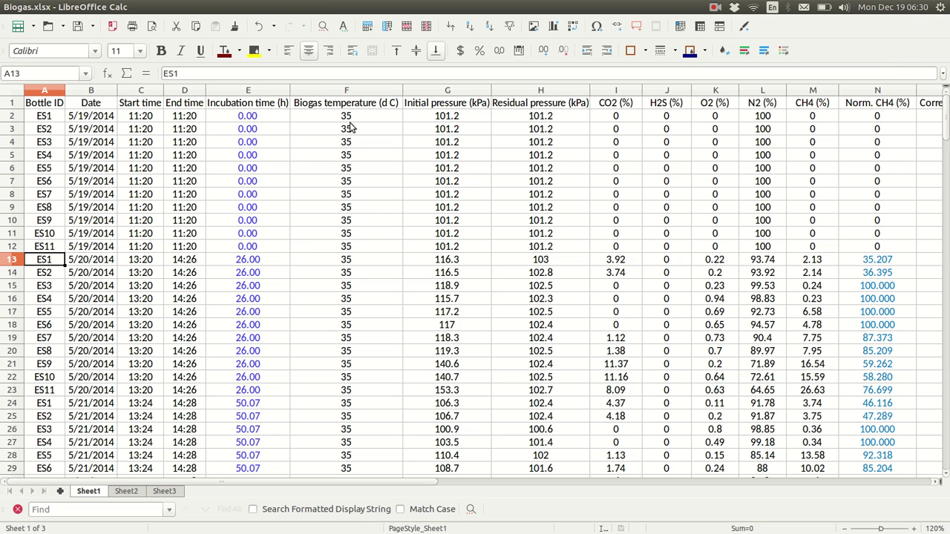
left_click(459, 159)
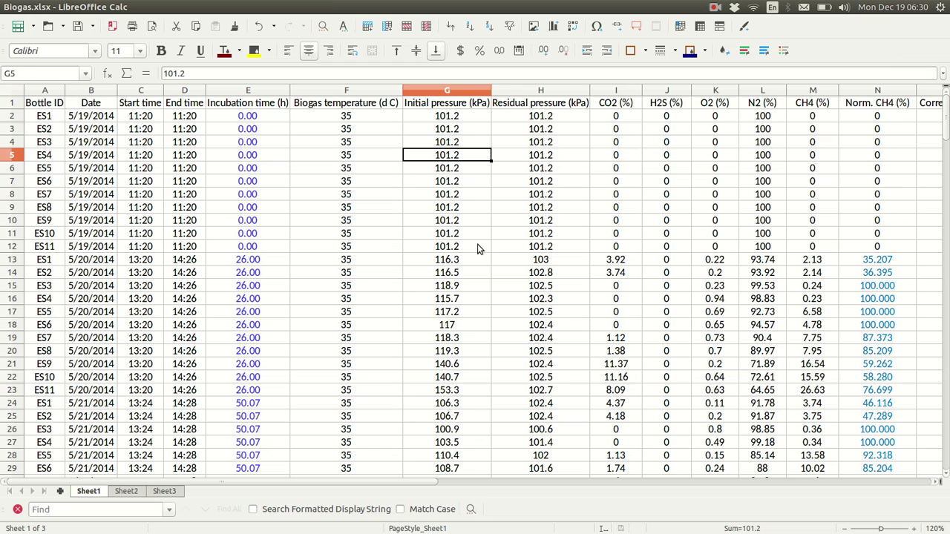
key("alt+Tab")
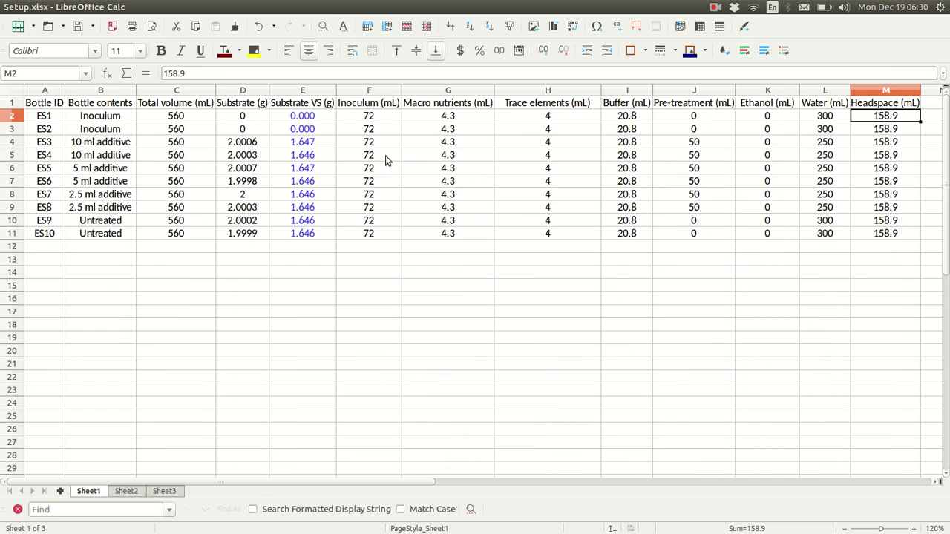
key("alt+Tab")
key("alt+Tab")
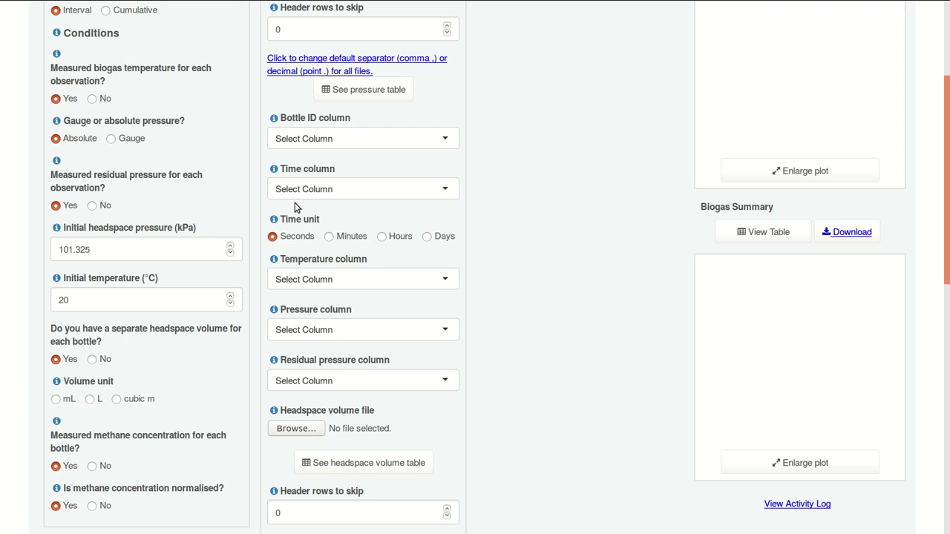
- Set initial headspace pressure to 101.2 kPa and initial temperature to 35 °C
left_click(194, 242)
double_click(190, 249)
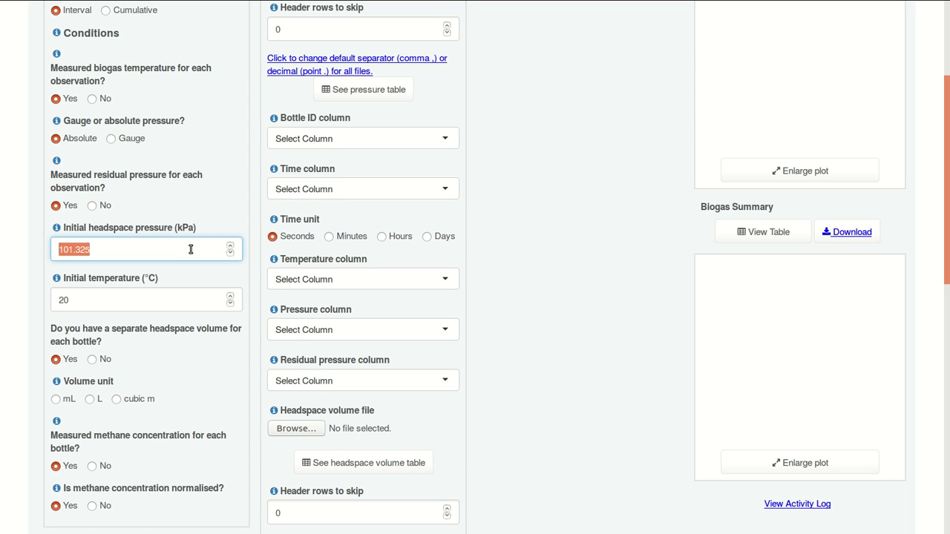
type("101.2")
key("Tab")
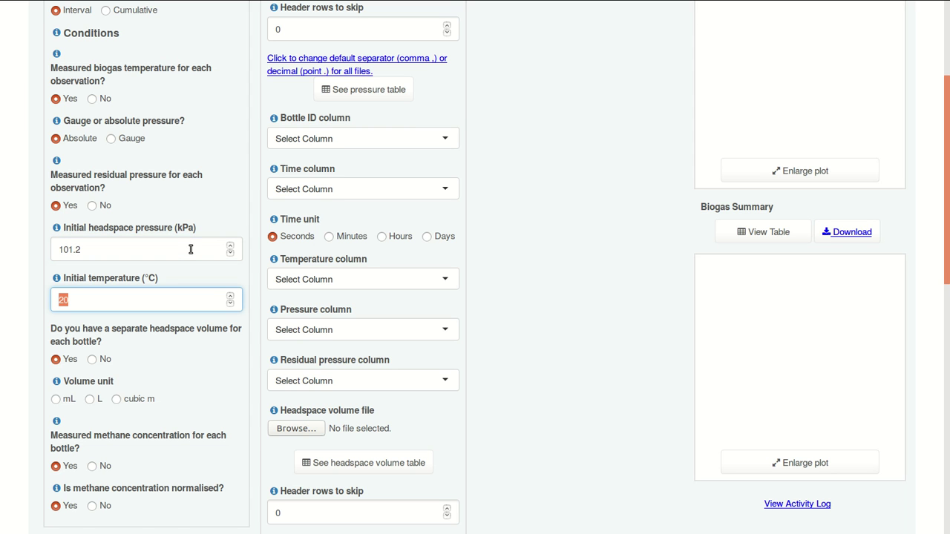
type("35")
key("Tab")
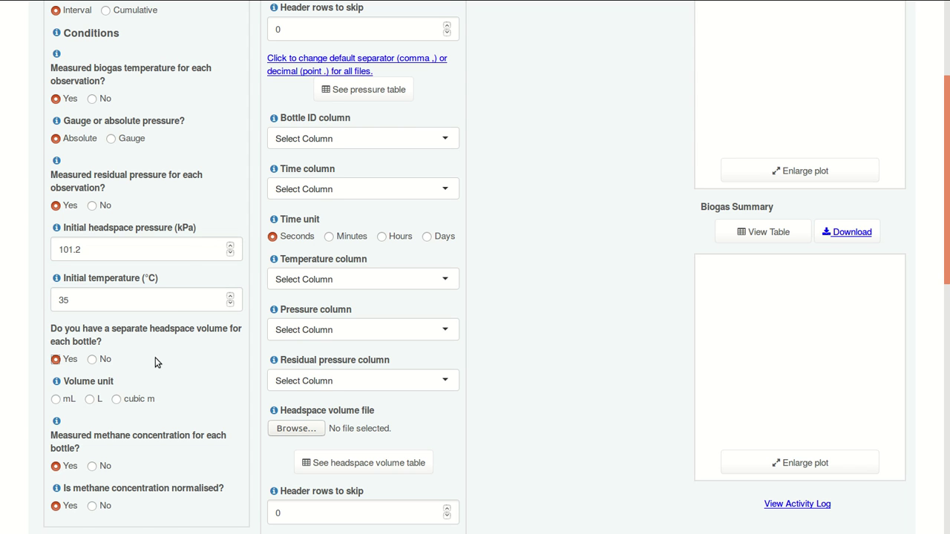
- Use one shared 158.9 mL headspace volume and mark methane concentration as not normalised
left_click(92, 359)
left_click(113, 401)
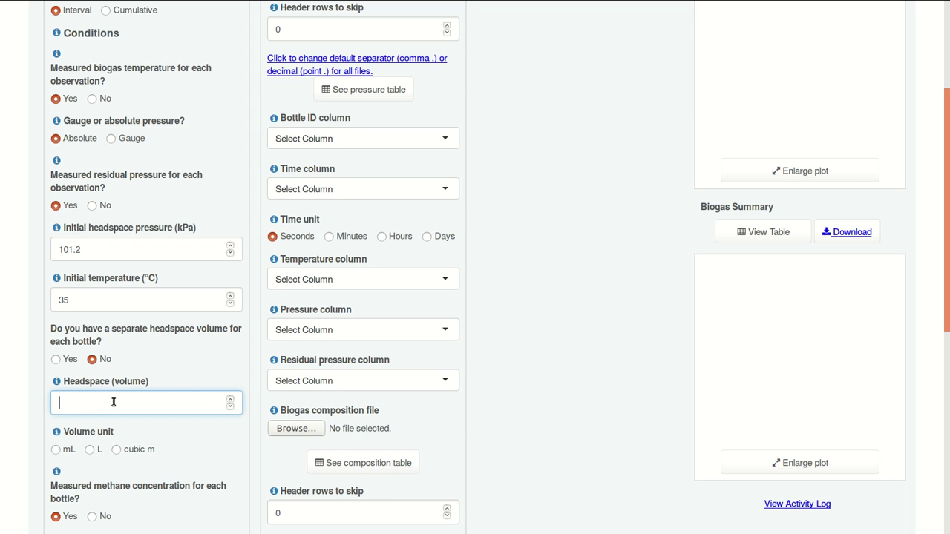
type("158.9")
left_click(58, 450)
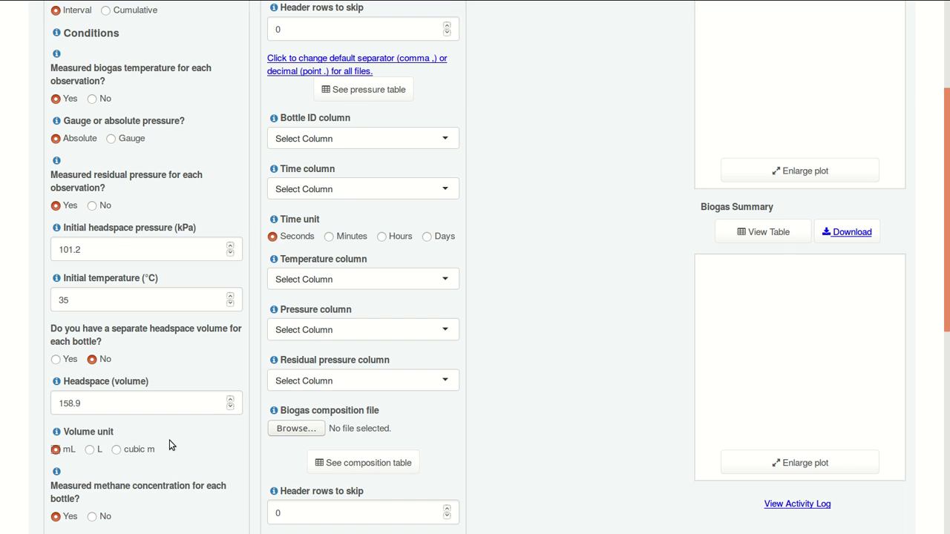
key("alt+Tab")
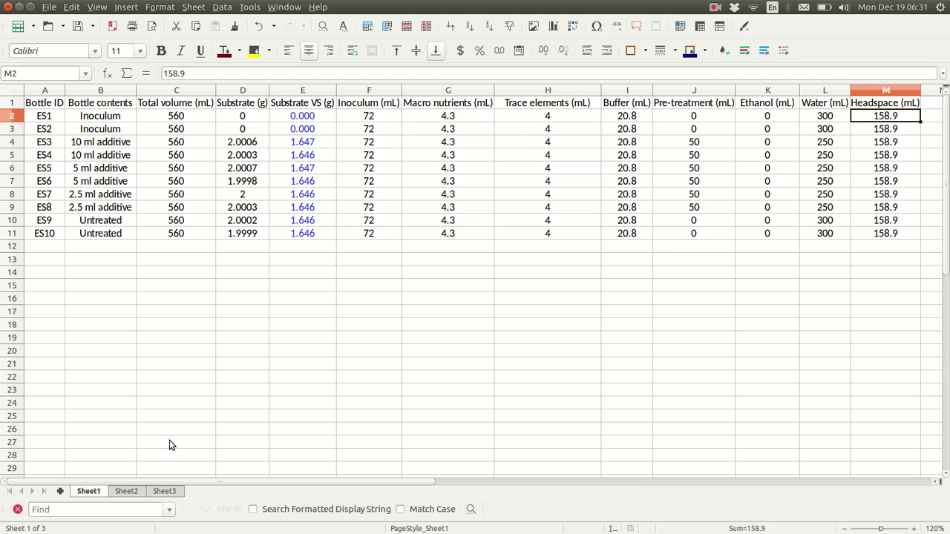
key("alt+Tab")
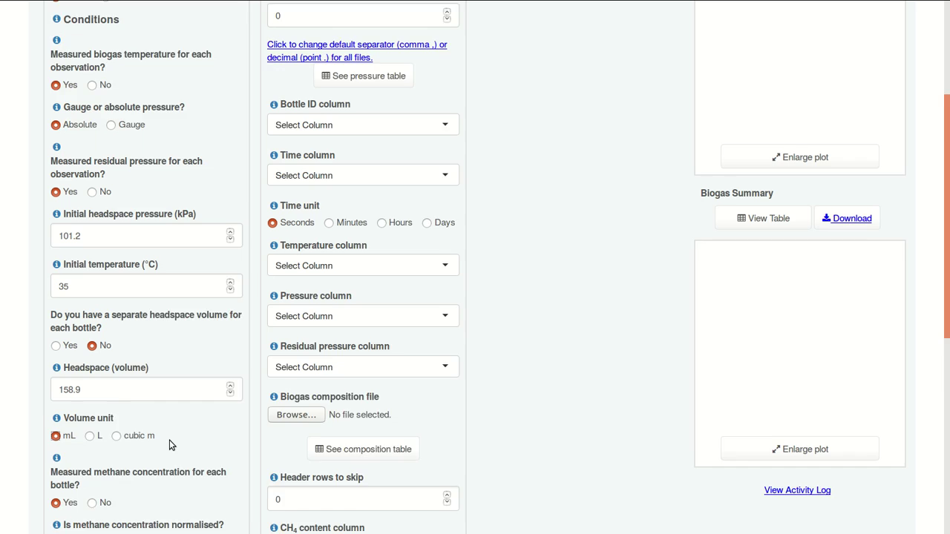
scroll(169, 443, "down", 3)
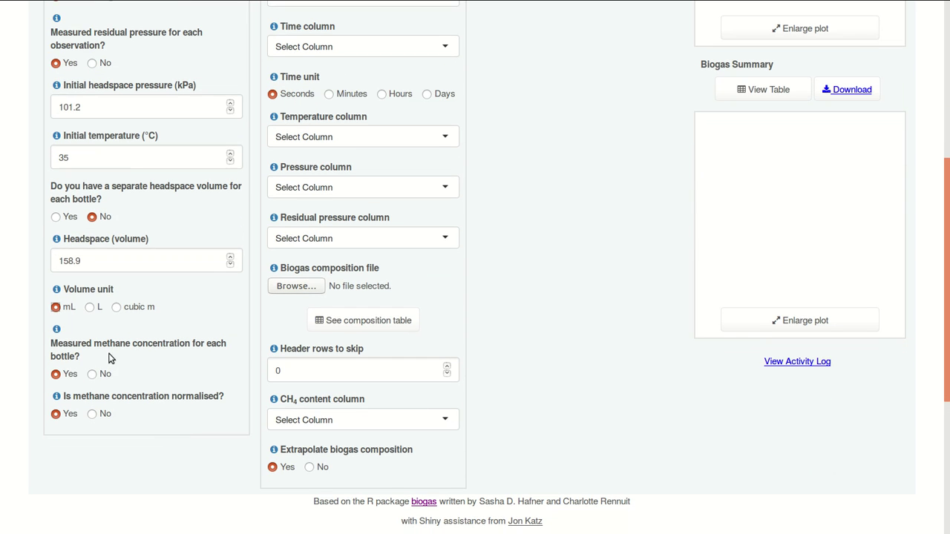
left_click(94, 414)
scroll(196, 437, "up", 8)
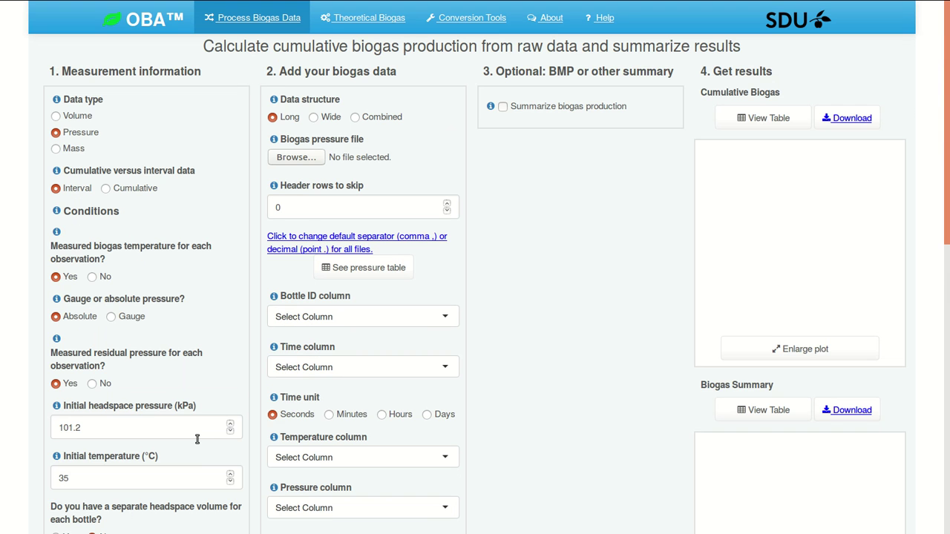
- Choose Combined structure, upload Biogas.xlsx as the pressure file, and preview its 203-entry table
left_click(356, 118)
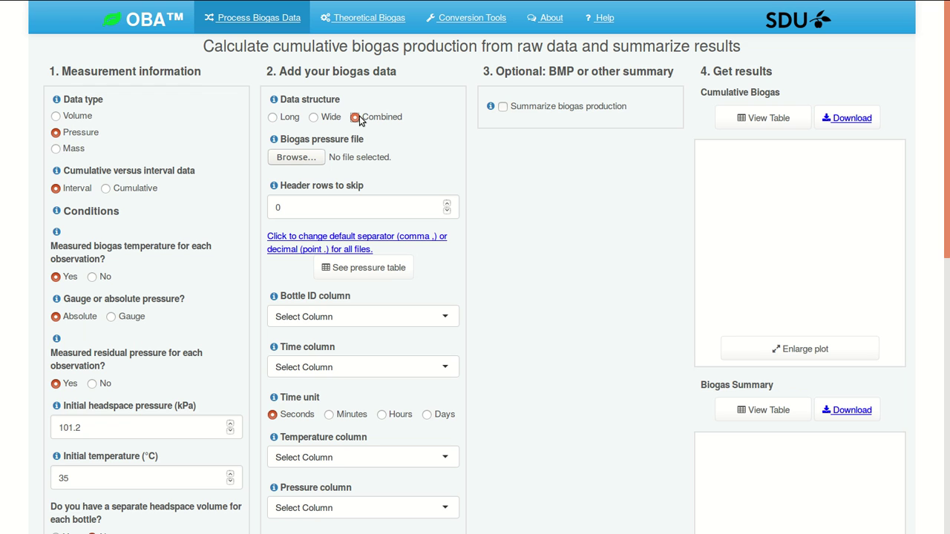
left_click(299, 158)
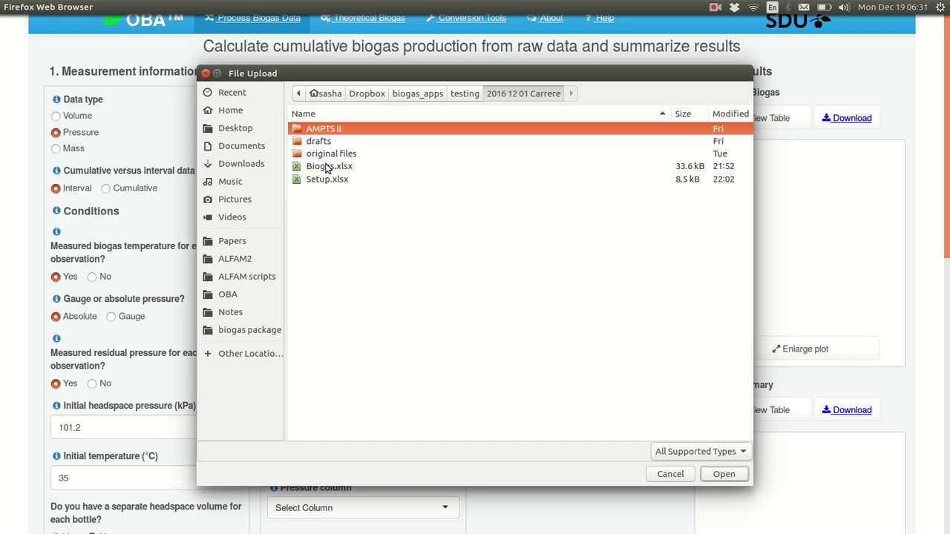
left_click(326, 168)
double_click(326, 167)
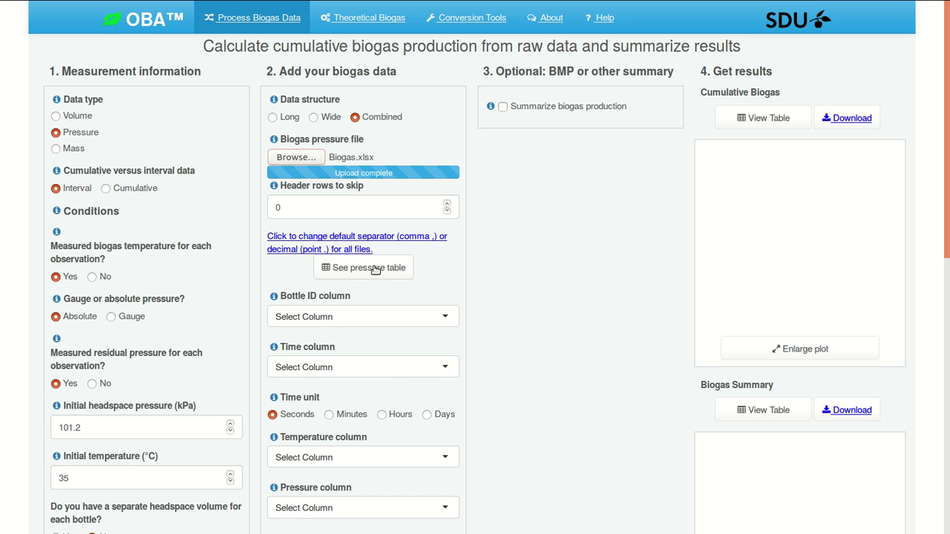
left_click(374, 268)
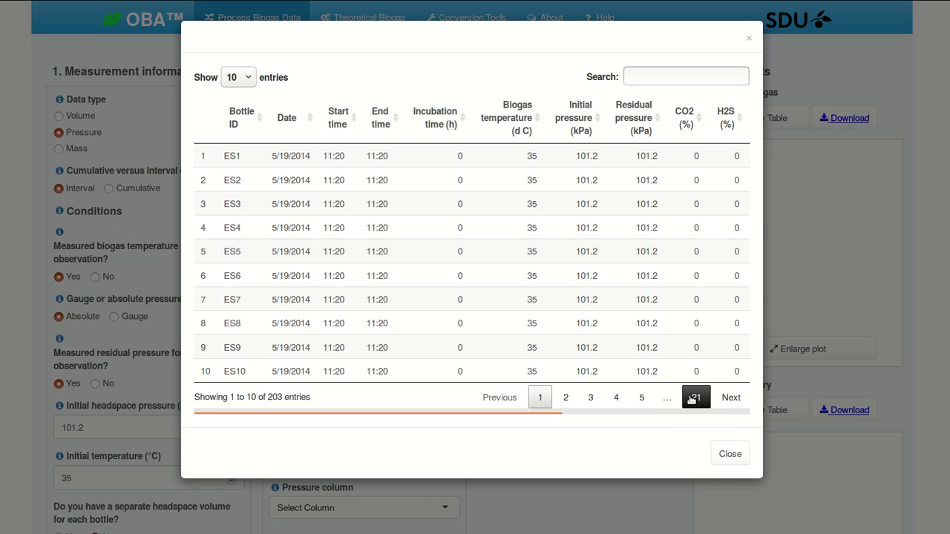
left_click(728, 452)
- Map Bottle ID as the bottle column and Incubation time (h) as time in hours
left_click(438, 317)
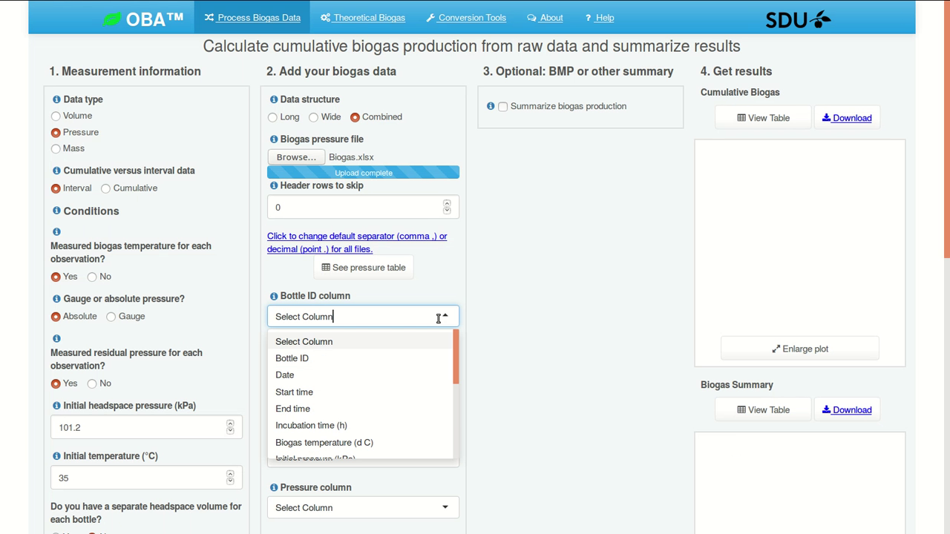
left_click(416, 358)
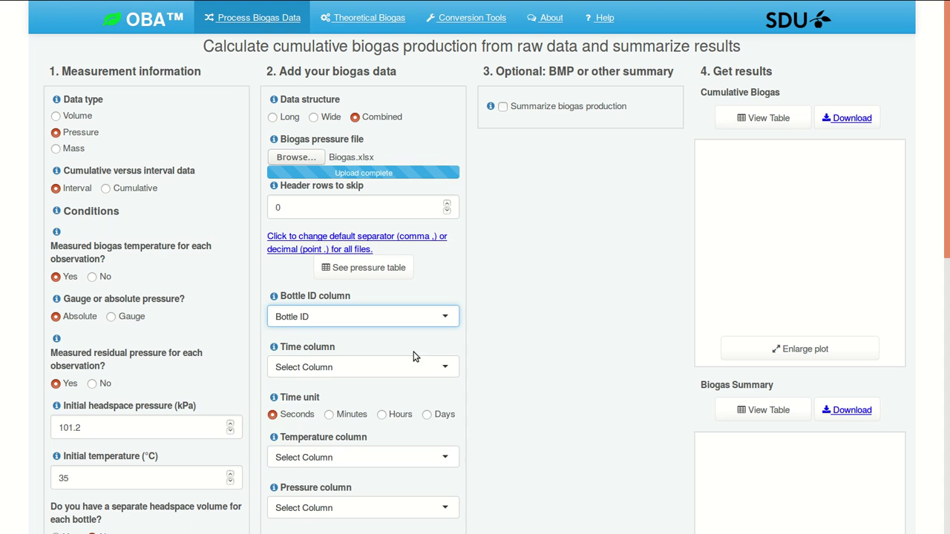
left_click(371, 375)
left_click(358, 478)
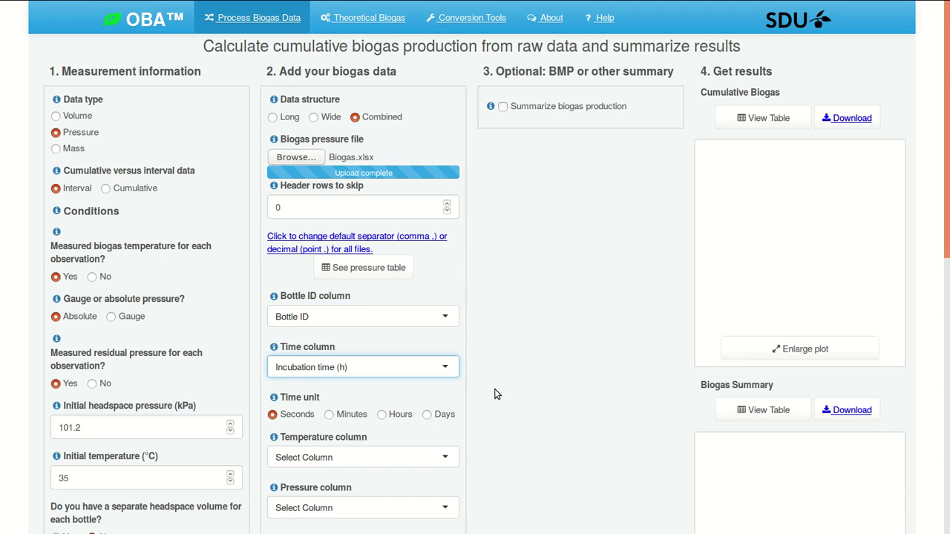
scroll(508, 380, "down", 3)
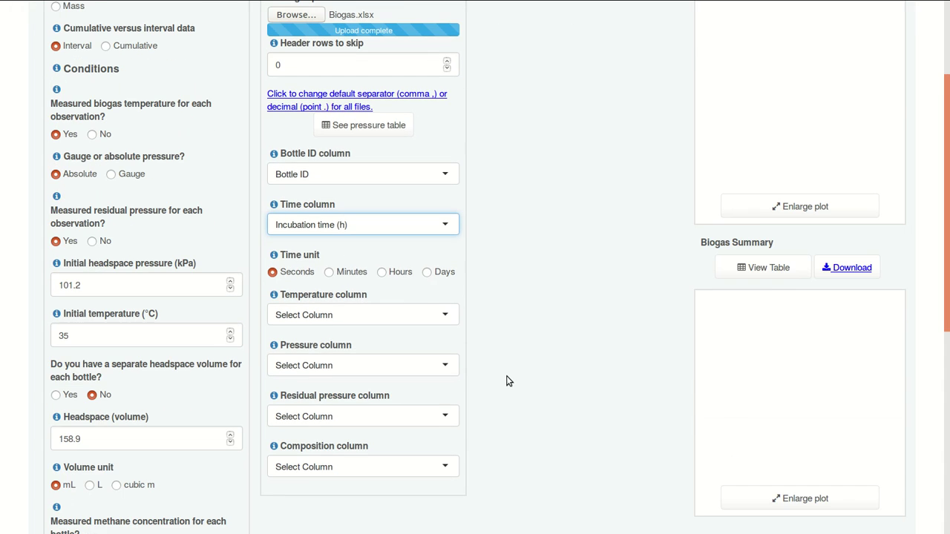
left_click(380, 273)
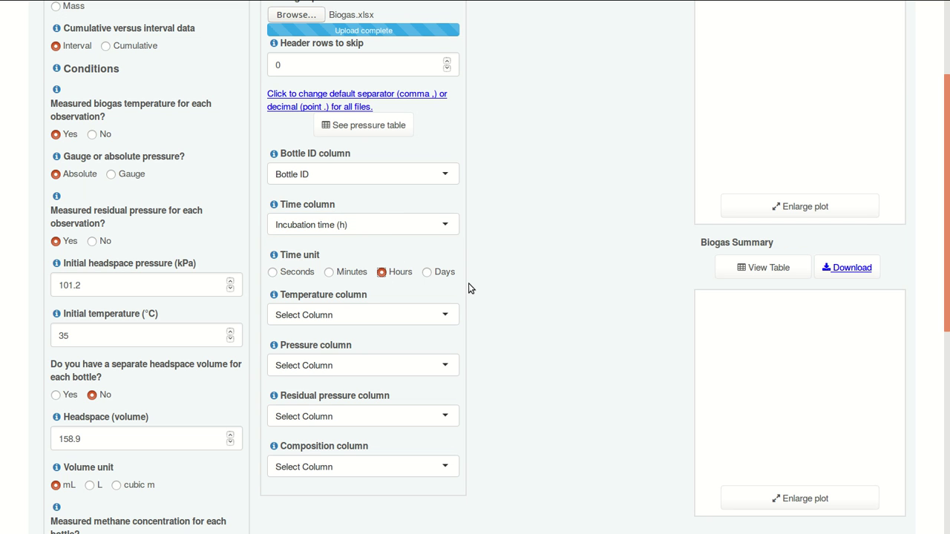
- Map Biogas temperature (d C) as temperature and Initial pressure (kPa) as the pressure column
left_click(445, 314)
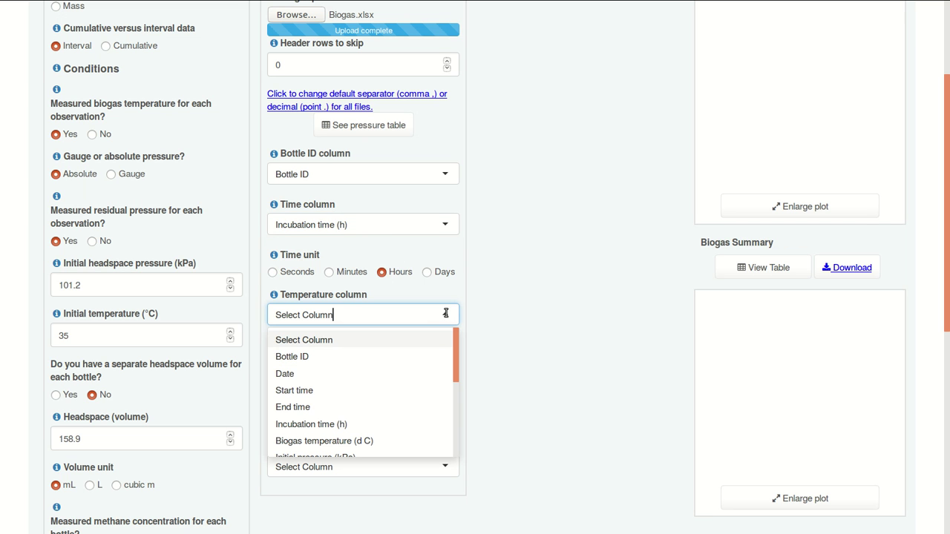
left_click(374, 442)
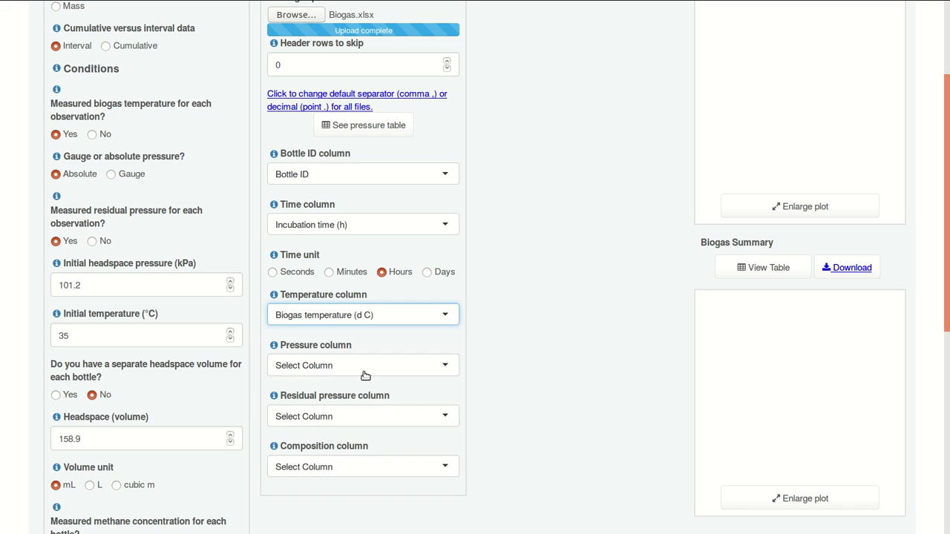
left_click(365, 376)
scroll(362, 449, "down", 3)
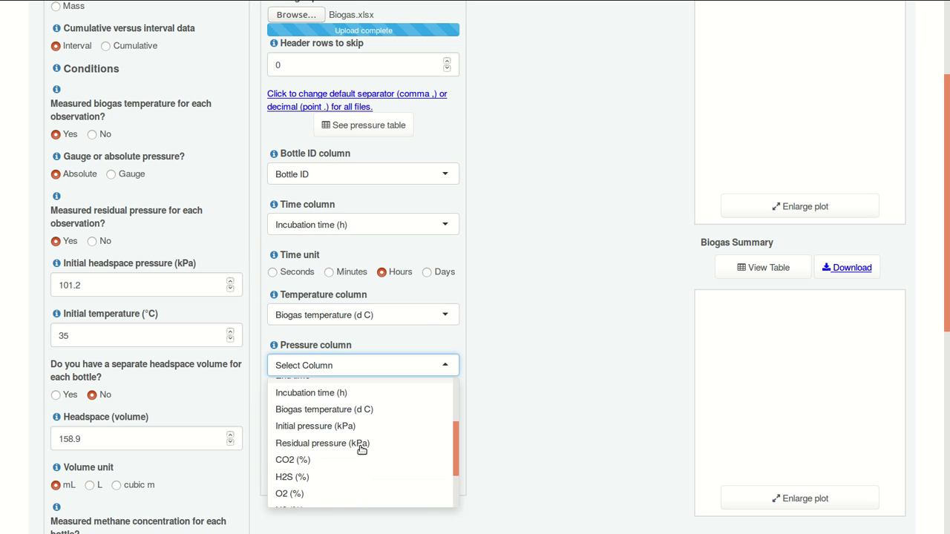
left_click(339, 390)
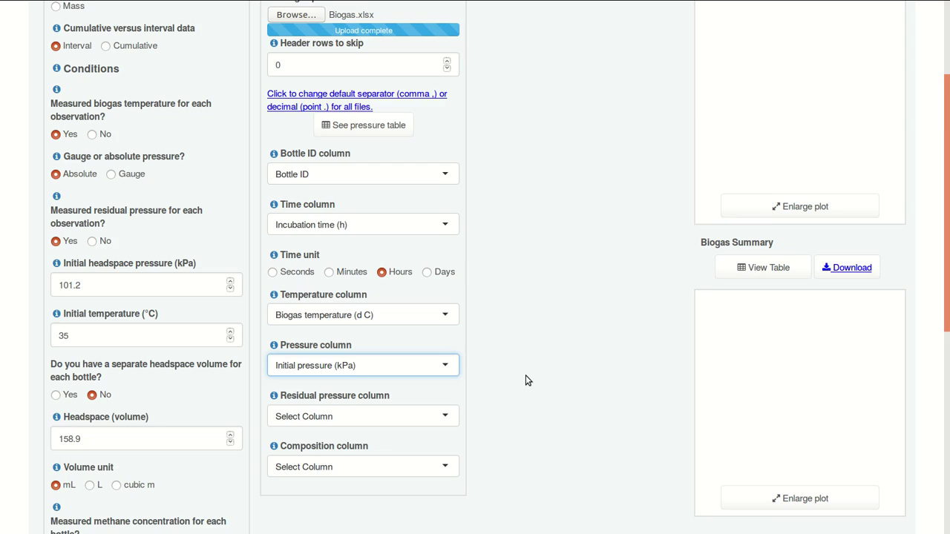
scroll(525, 380, "down", 3)
- Map Residual pressure (kPa) as residual pressure and Corrected CH4 (%) as composition
left_click(443, 310)
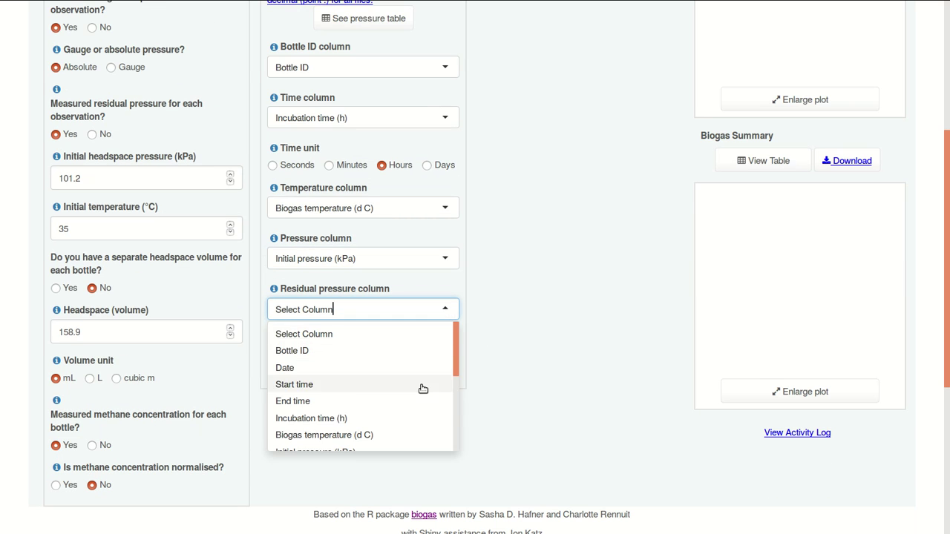
scroll(422, 388, "down", 3)
left_click(396, 388)
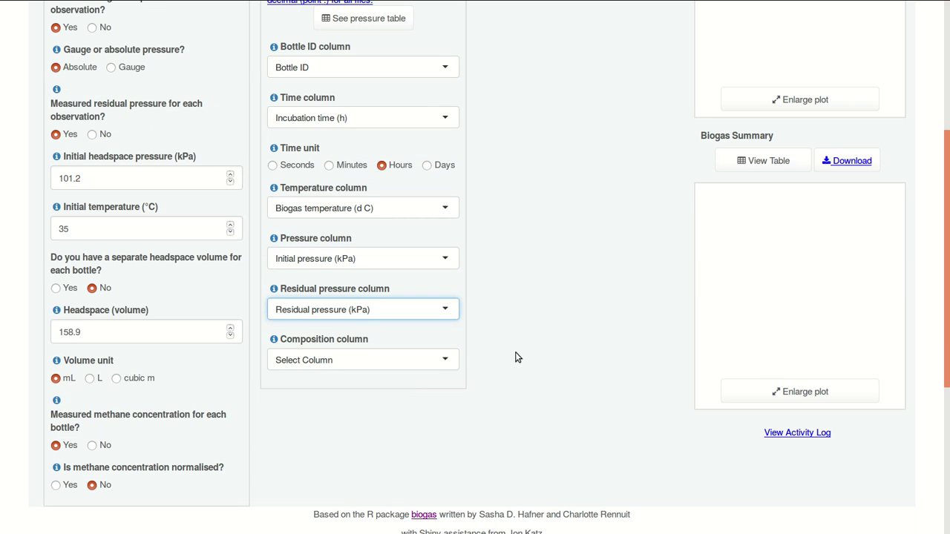
left_click(435, 361)
scroll(418, 408, "down", 3)
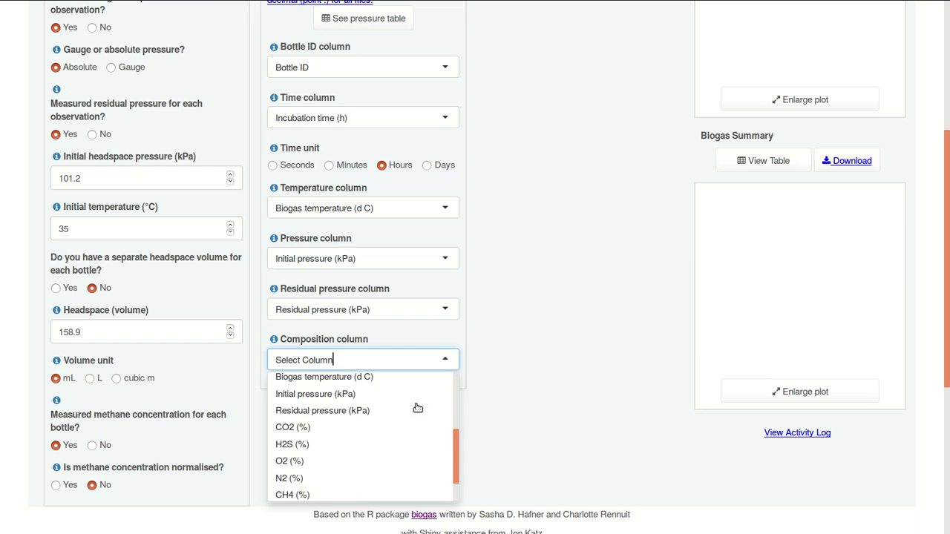
scroll(417, 407, "down", 2)
left_click(379, 494)
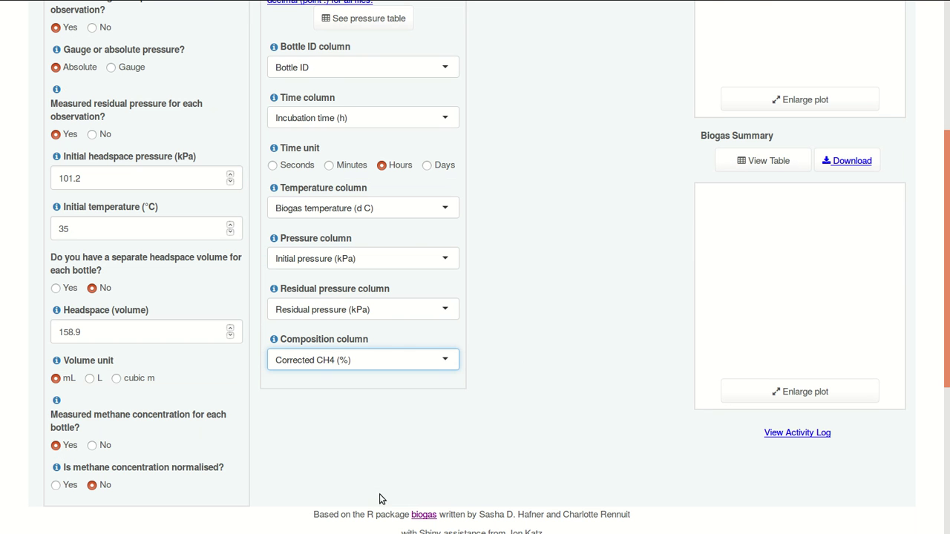
scroll(556, 389, "up", 5)
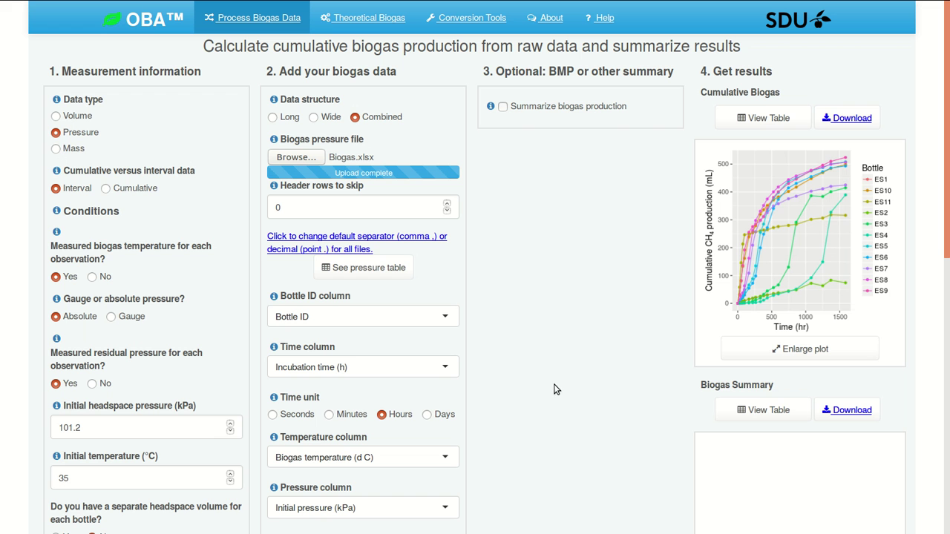
left_click(760, 353)
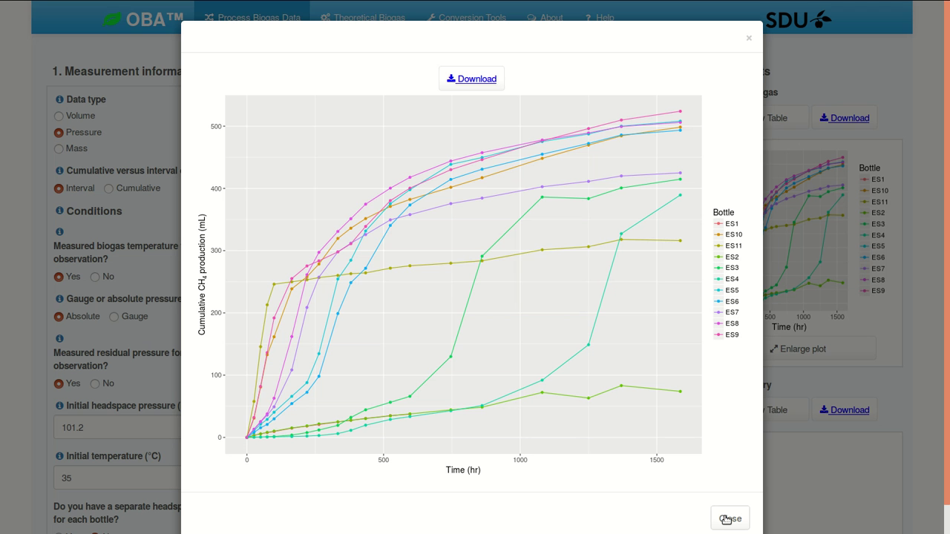
left_click(727, 519)
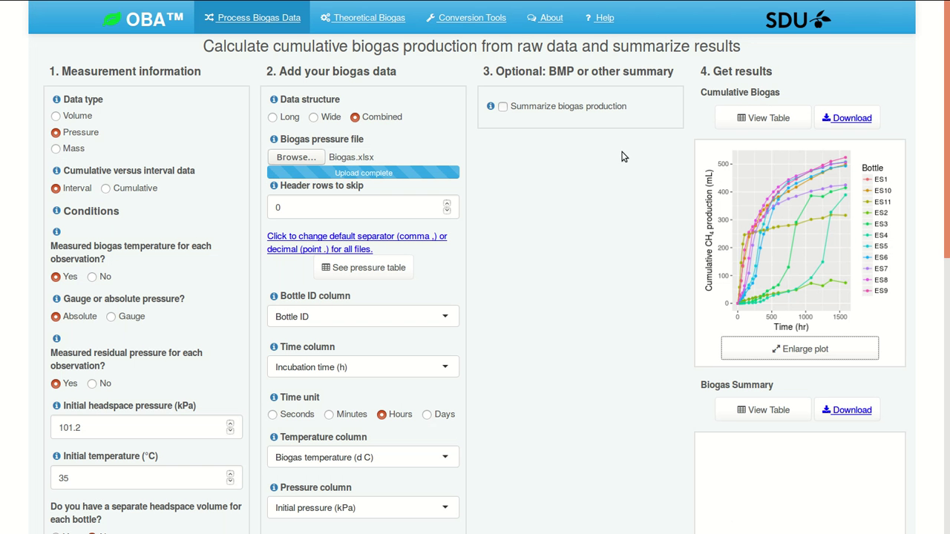
left_click(502, 108)
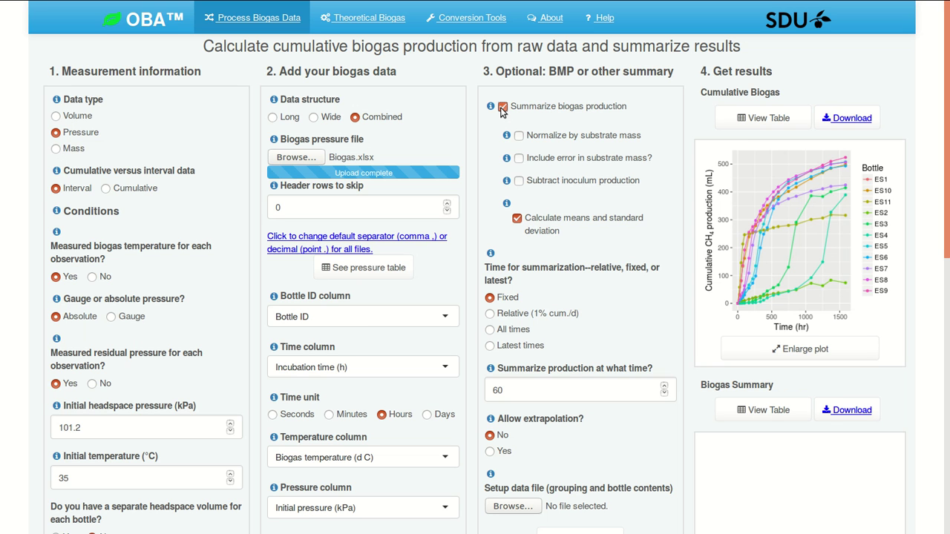
left_click(519, 136)
left_click(518, 180)
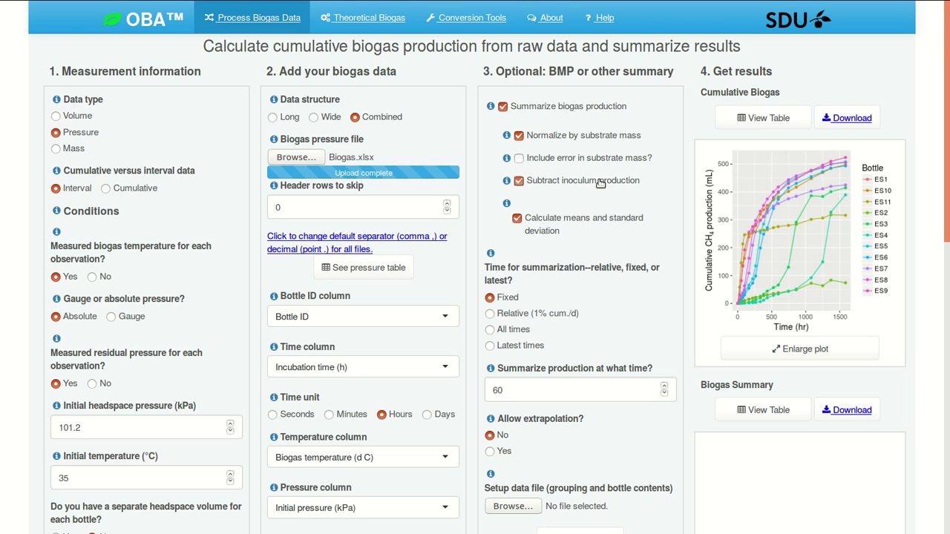
scroll(600, 183, "down", 3)
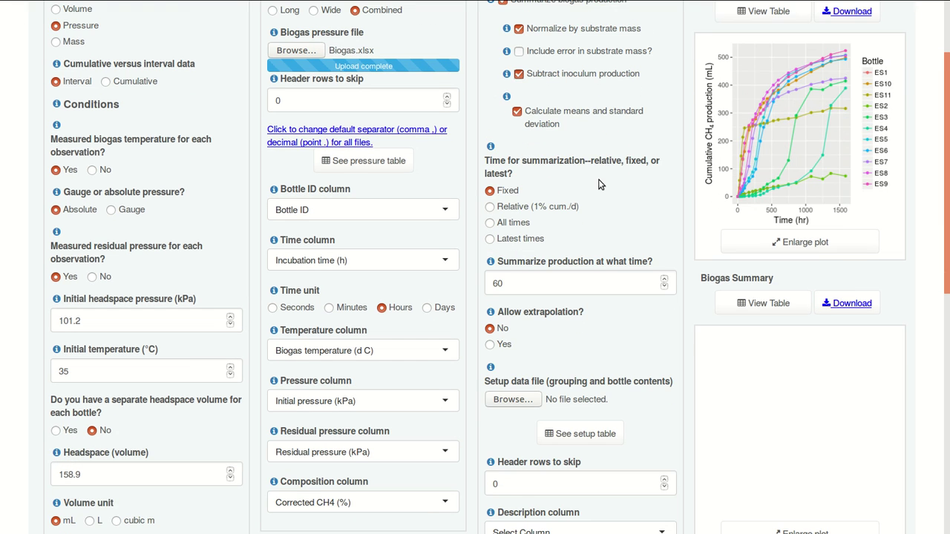
left_click(490, 238)
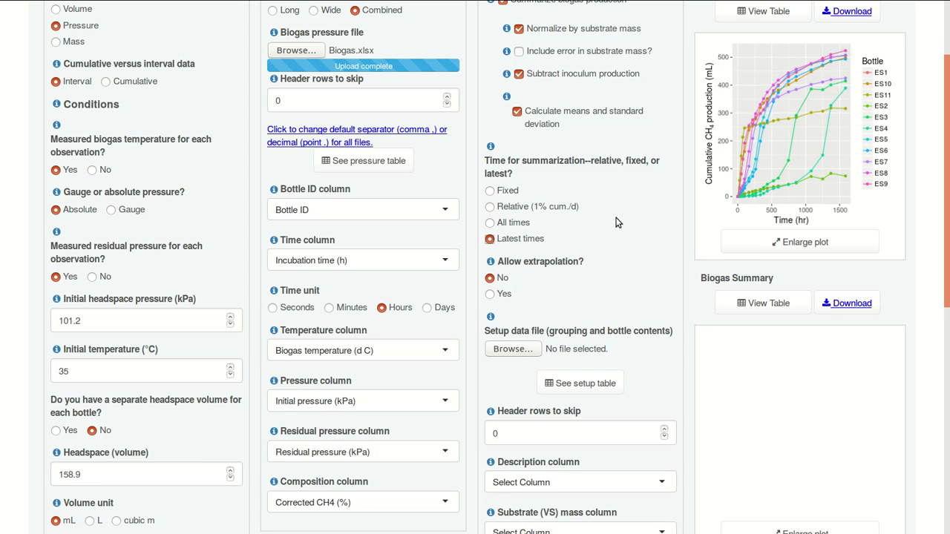
scroll(617, 221, "down", 1)
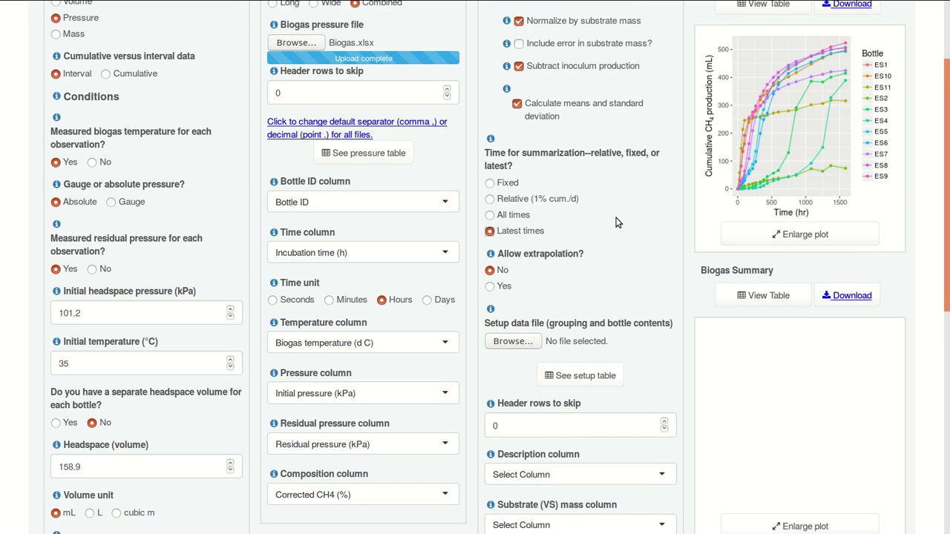
scroll(616, 222, "down", 2)
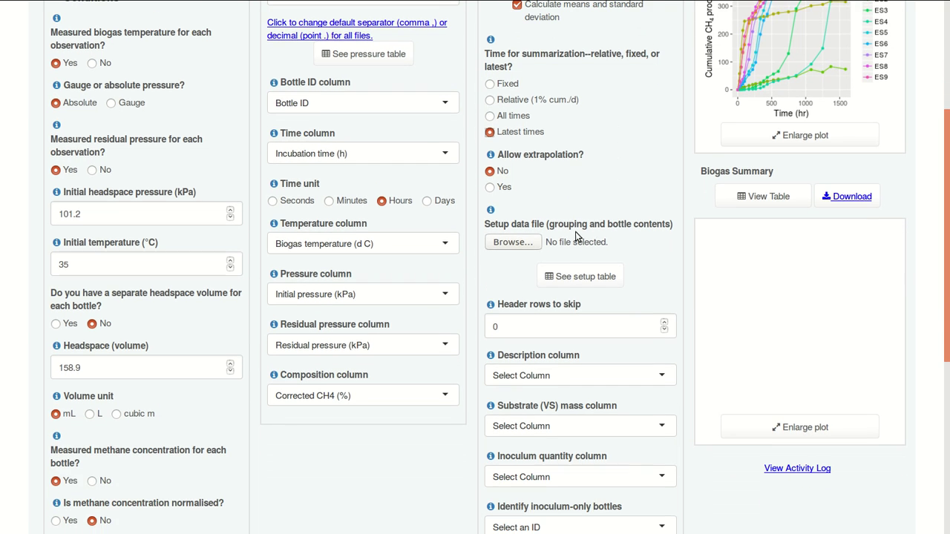
- Upload Setup.xlsx as the setup file and preview its table of 10 bottles
left_click(530, 243)
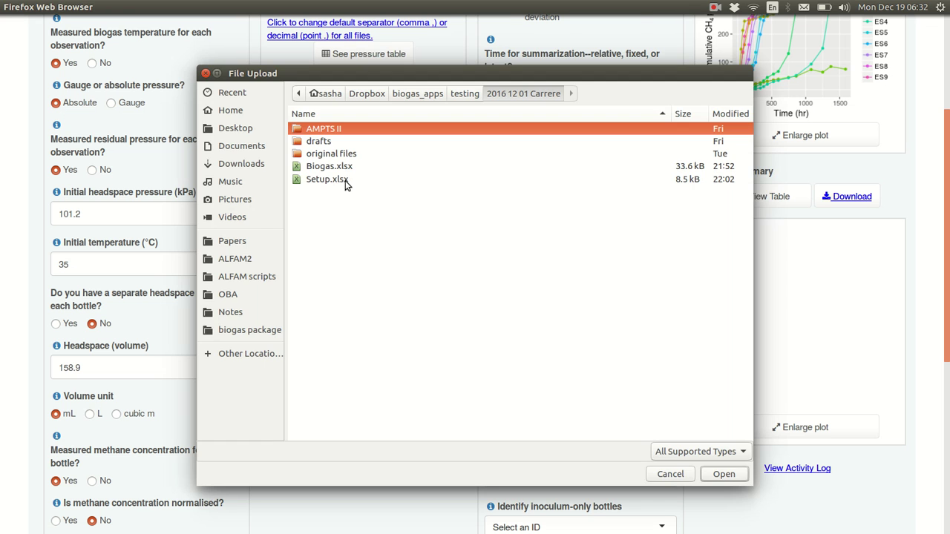
double_click(343, 181)
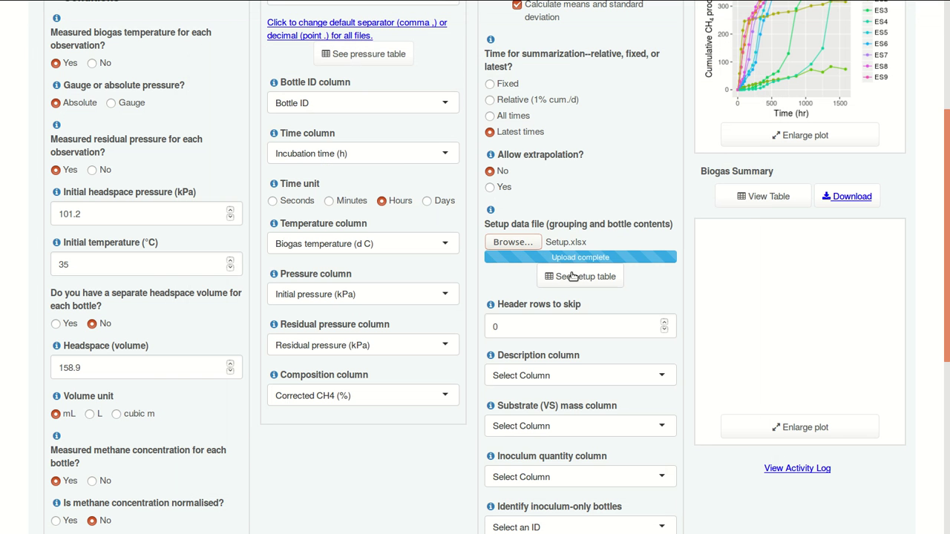
left_click(572, 276)
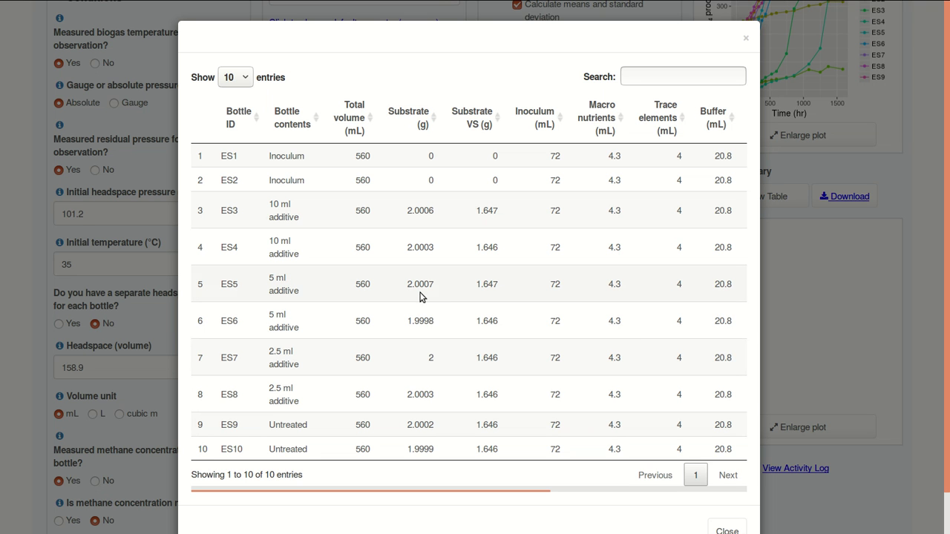
left_click(729, 529)
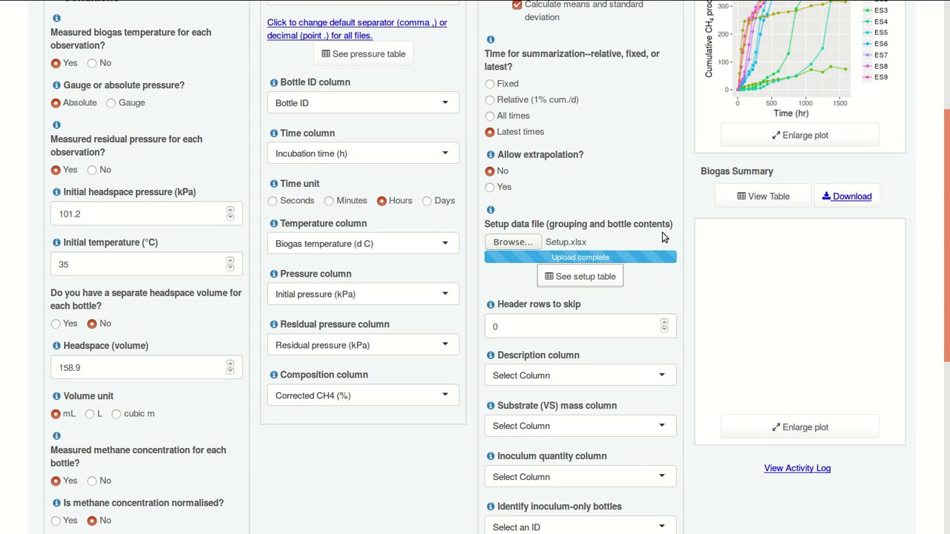
scroll(663, 234, "down", 1)
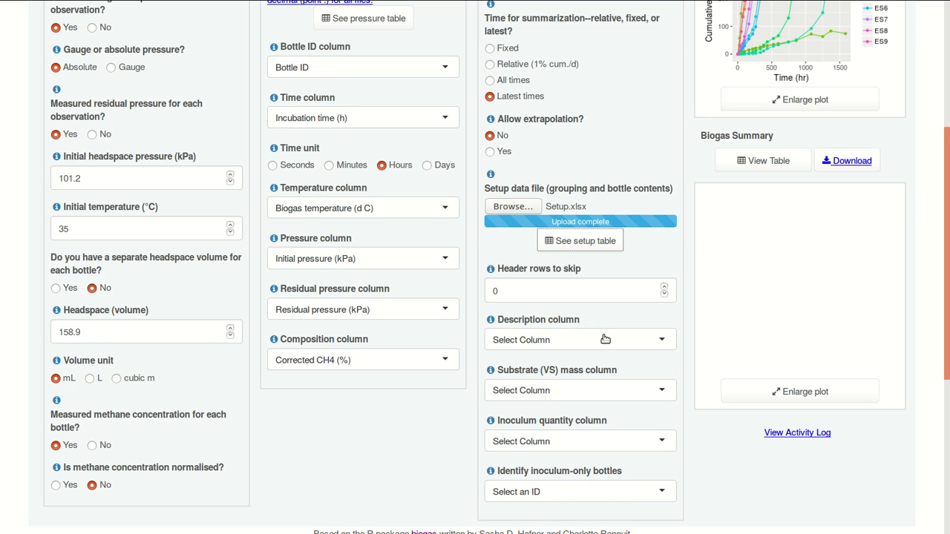
- Map Bottle contents, Substrate VS (g) and Inoculum (mL), and mark Inoculum bottles as inoculum-only
left_click(605, 340)
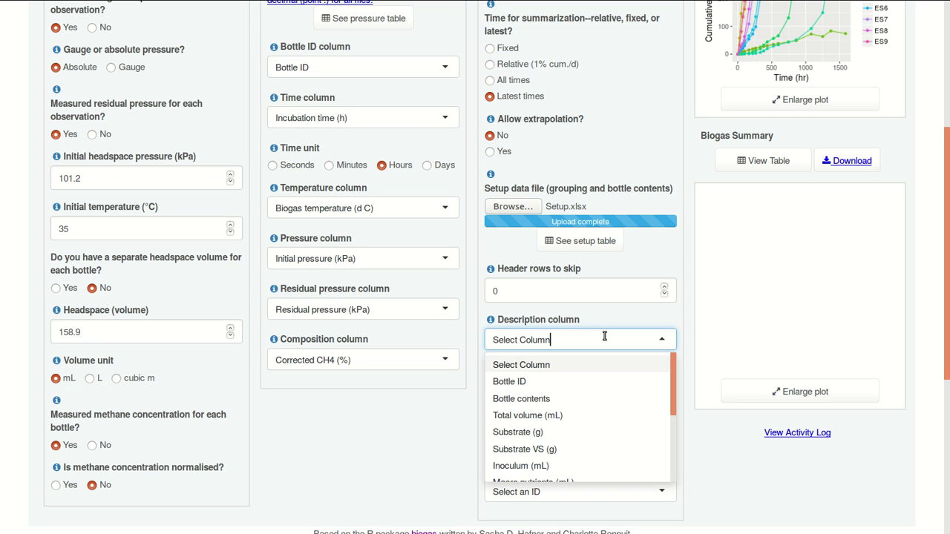
left_click(570, 401)
left_click(557, 389)
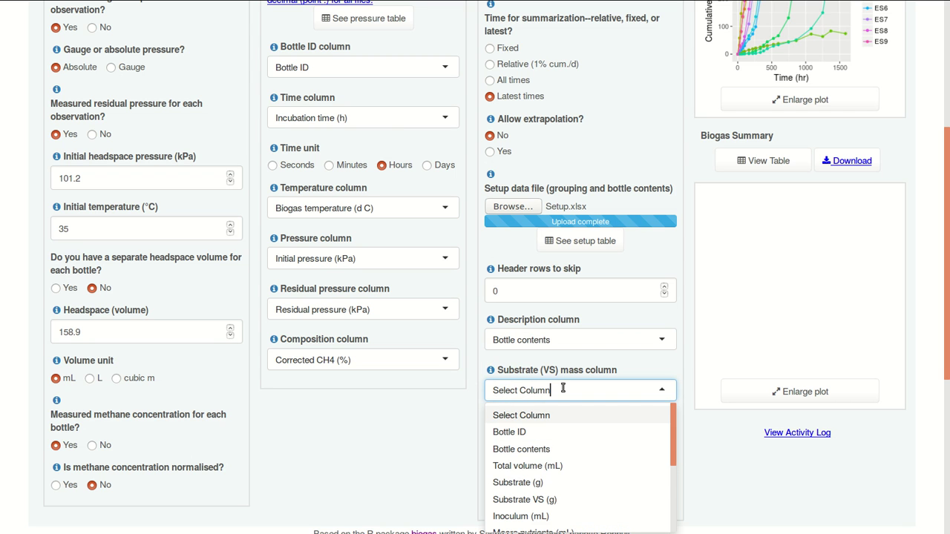
left_click(551, 499)
scroll(550, 504, "down", 3)
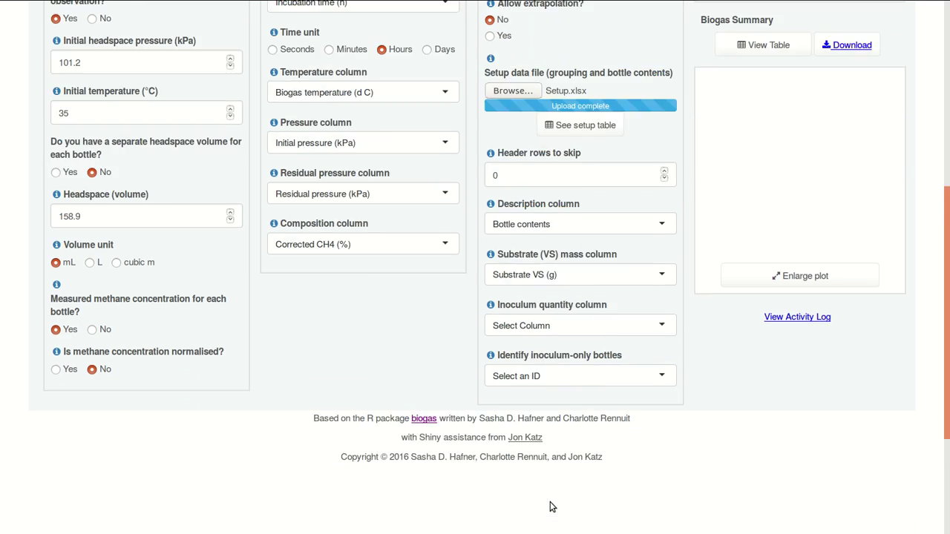
left_click(547, 269)
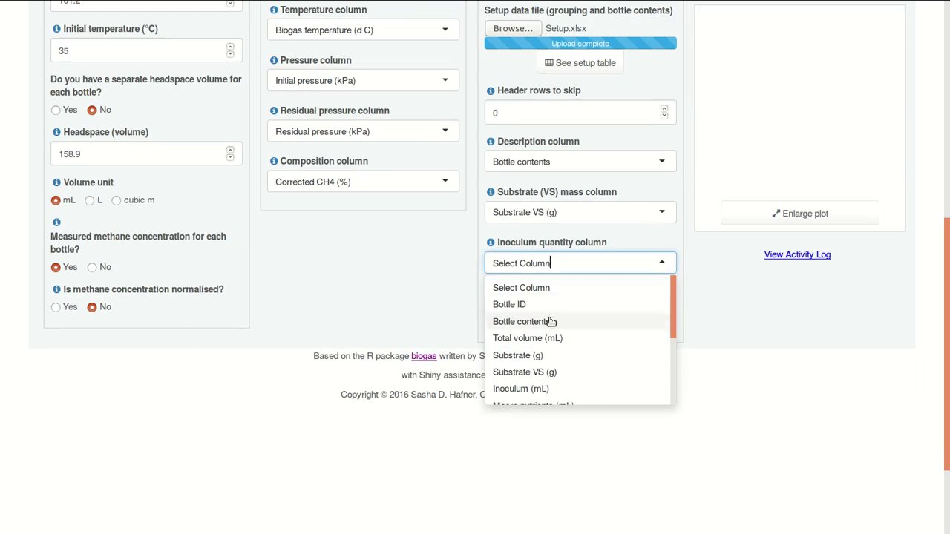
left_click(549, 388)
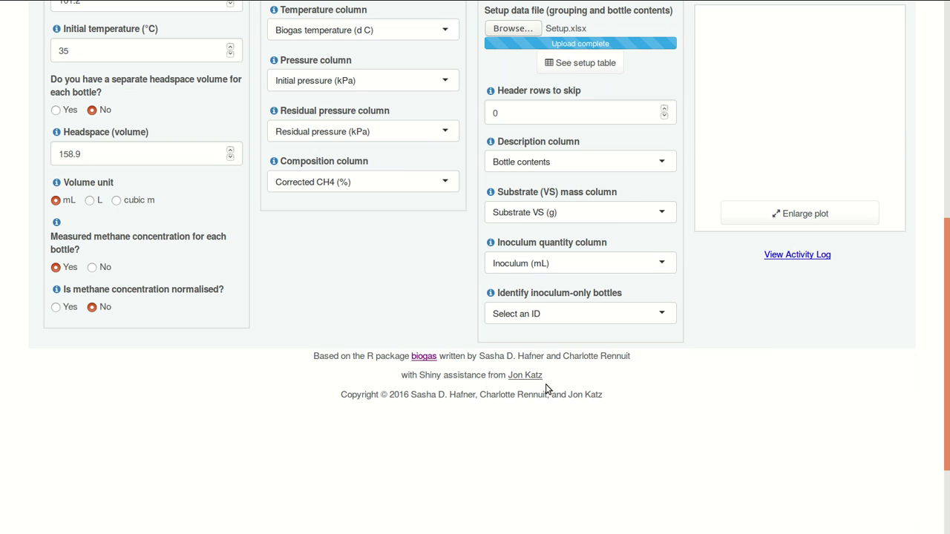
left_click(537, 313)
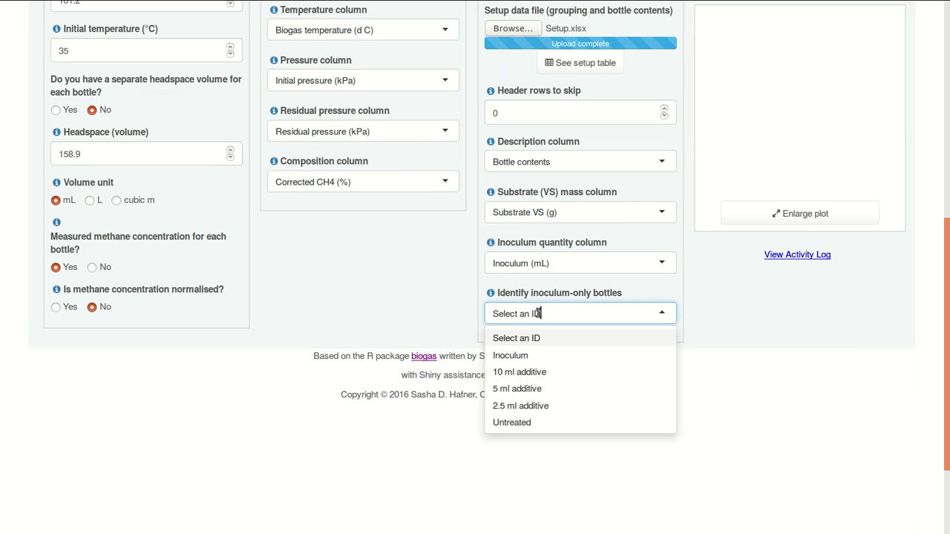
left_click(527, 357)
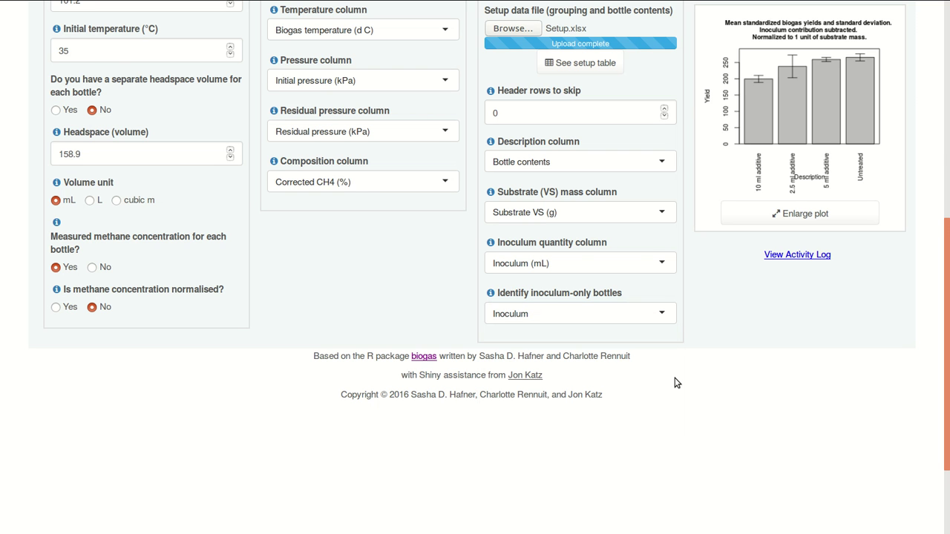
scroll(674, 381, "up", 5)
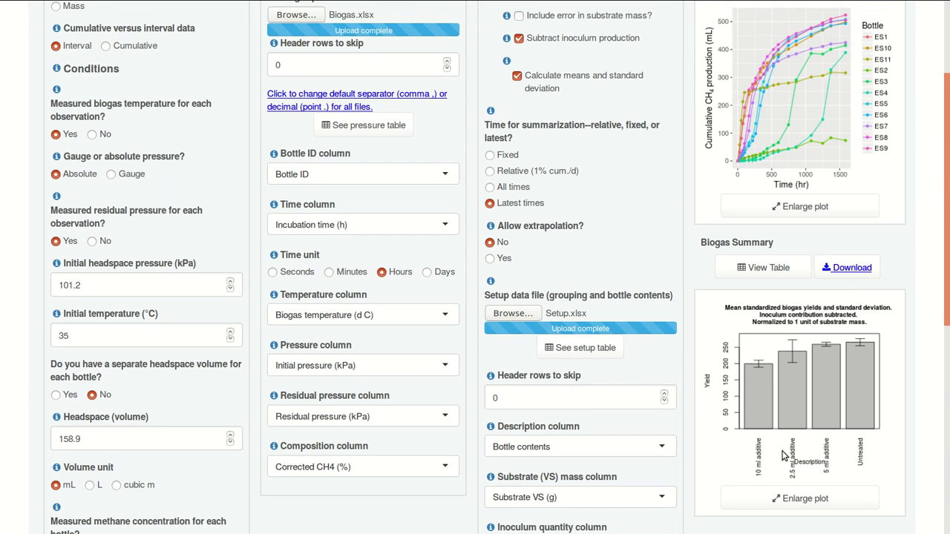
- Enlarge the yield bar chart, then open the table of mean yields and standard deviations
left_click(816, 499)
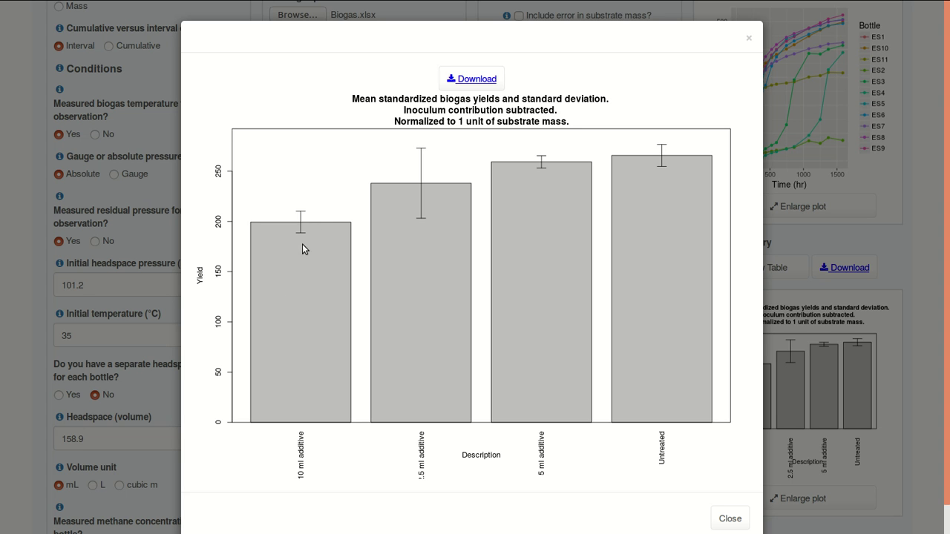
left_click(717, 519)
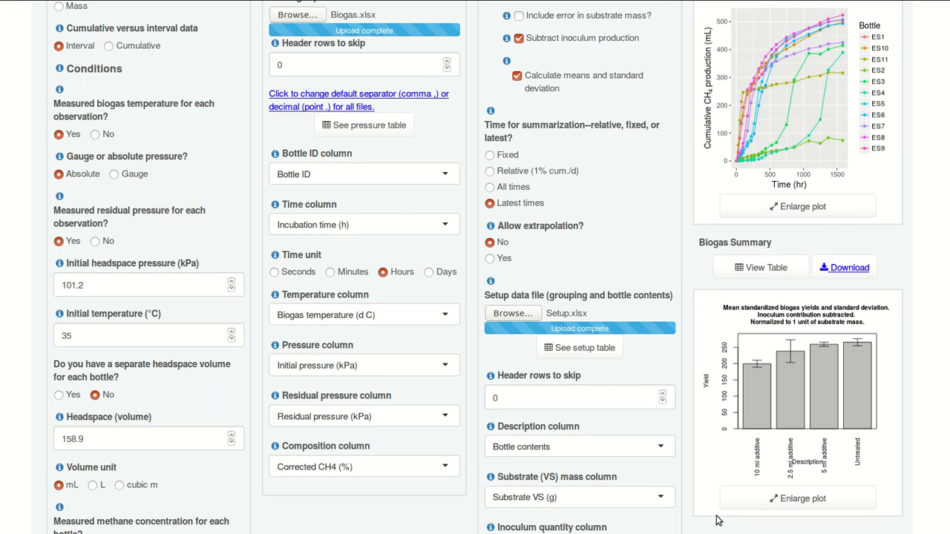
left_click(739, 269)
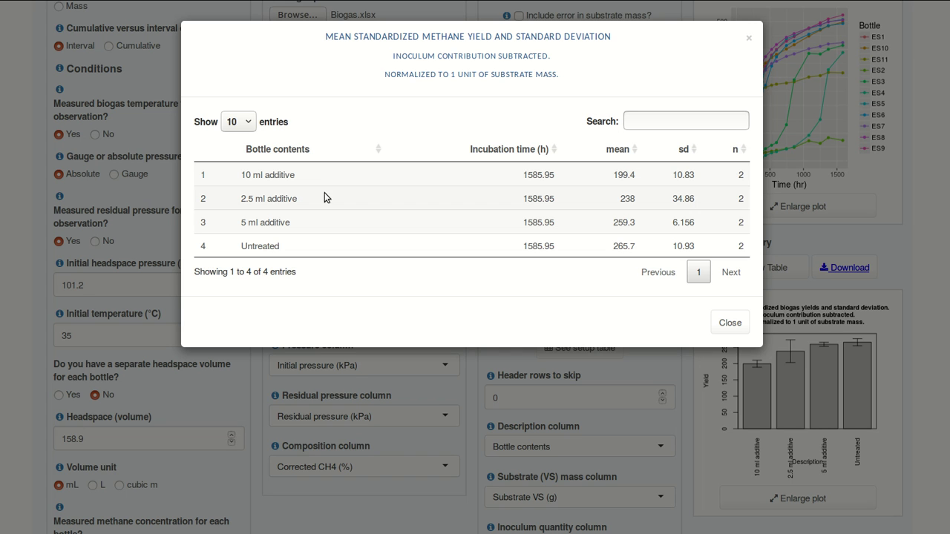
- Close the yield table, then review and close the 203-entry cumulative biogas table
left_click(729, 323)
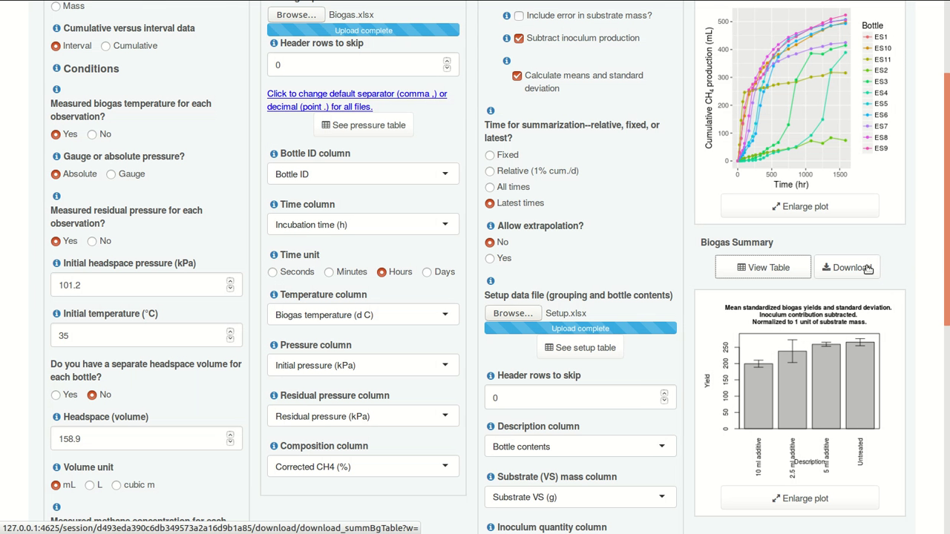
scroll(867, 268, "up", 4)
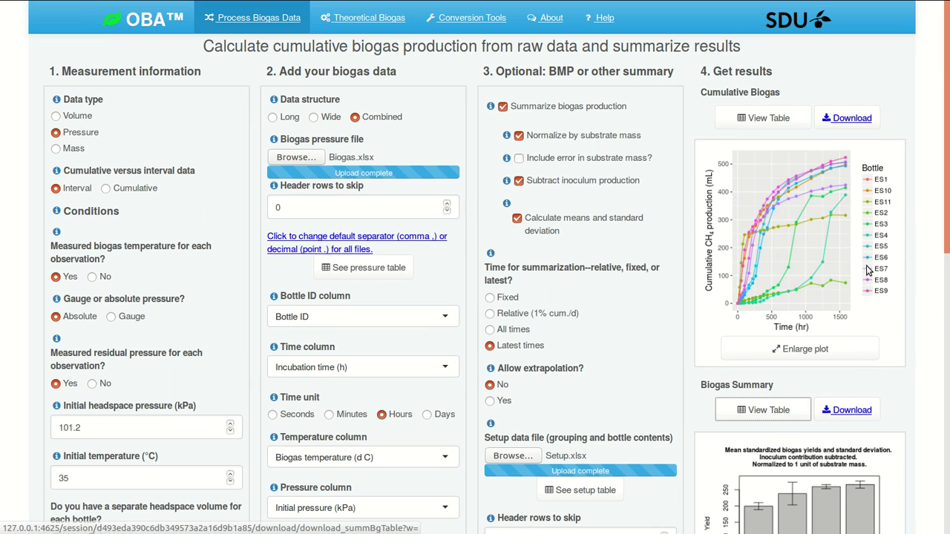
left_click(781, 121)
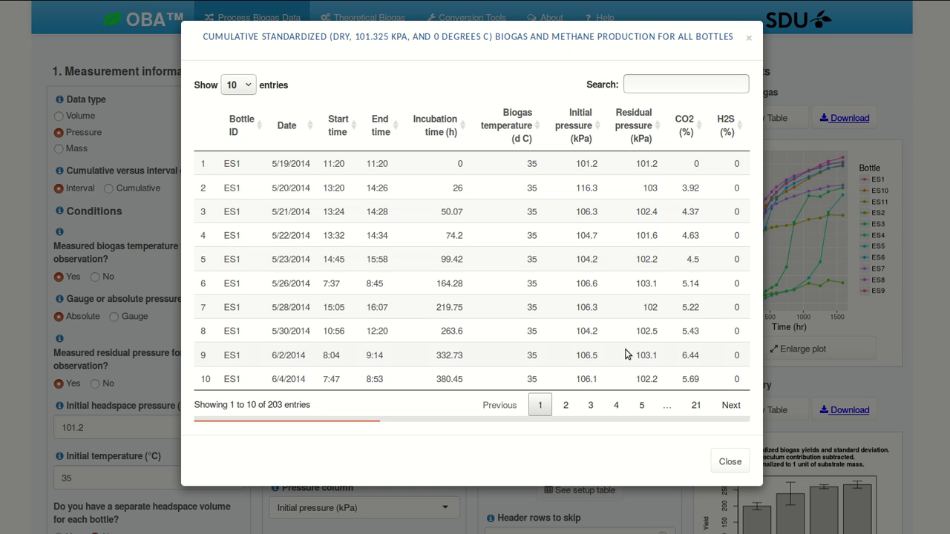
left_click(730, 462)
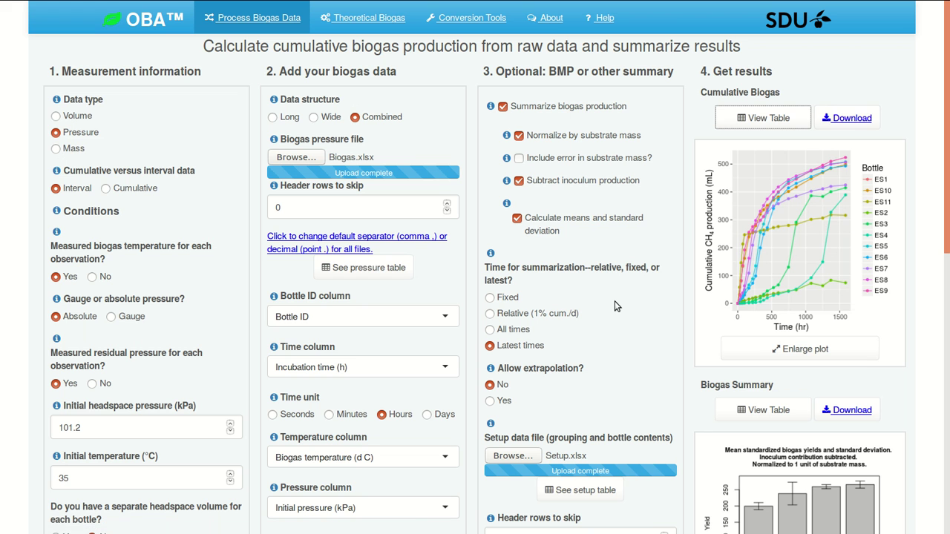
scroll(614, 305, "down", 3)
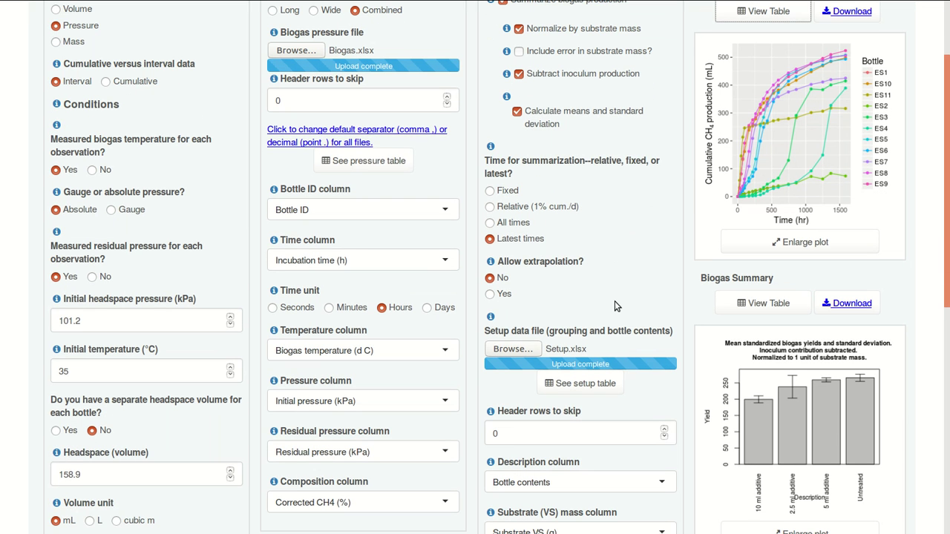
- Summarize over All times and inspect the enlarged mean cumulative CH4 plot with error bars
left_click(519, 226)
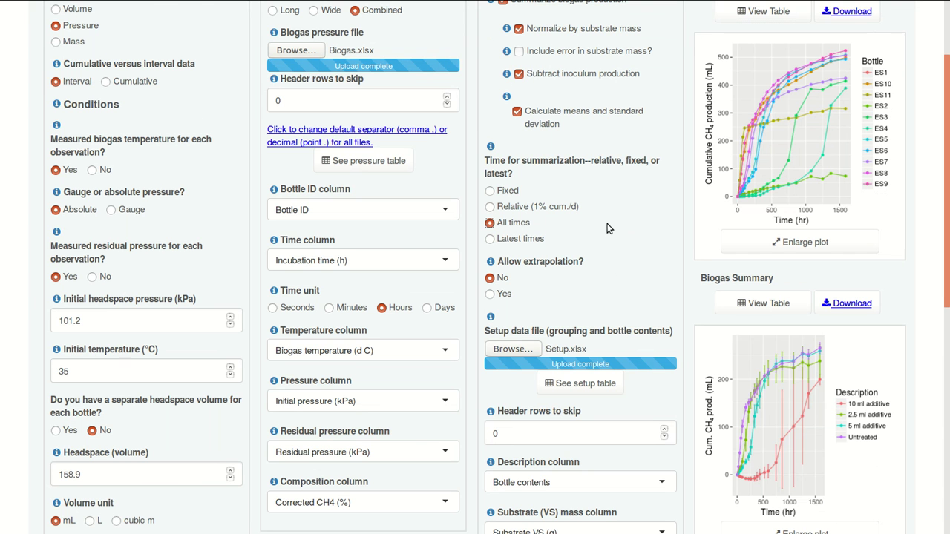
scroll(607, 228, "down", 6)
scroll(607, 229, "up", 4)
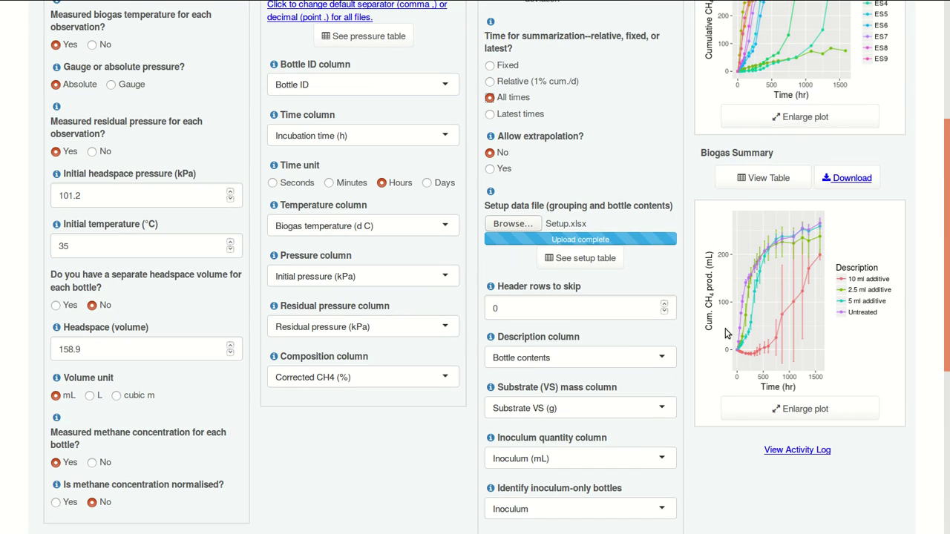
left_click(751, 409)
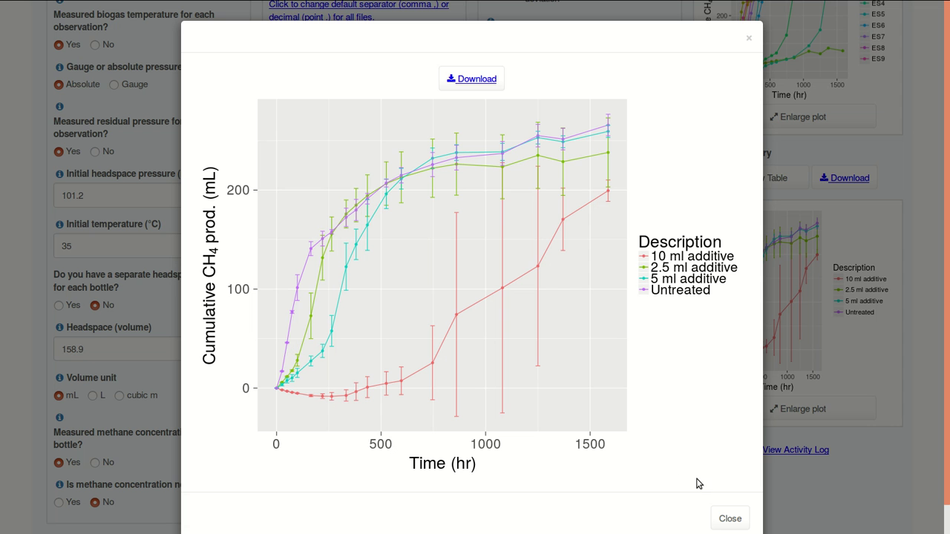
left_click(728, 520)
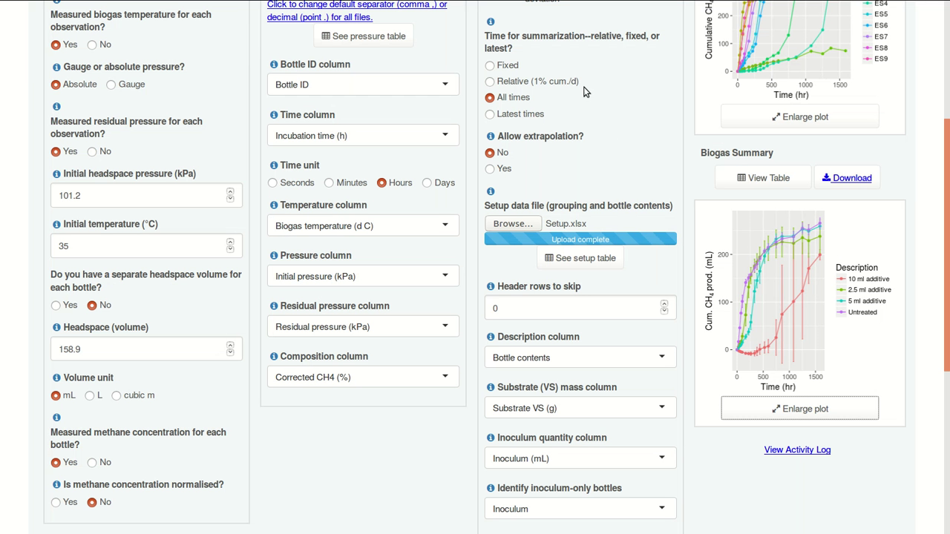
- Summarize production at a fixed 50 hours and enlarge the resulting yield bar chart
left_click(509, 66)
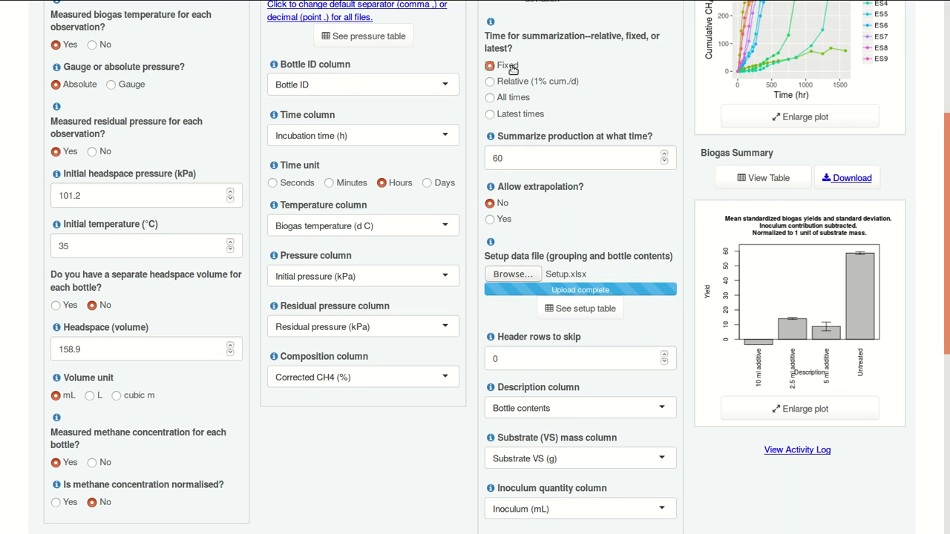
double_click(535, 159)
type("50")
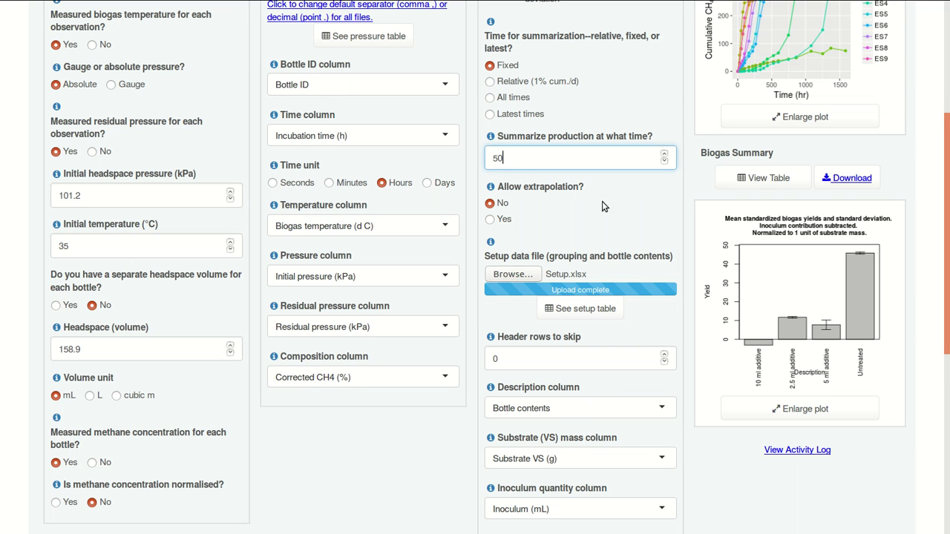
left_click(613, 212)
left_click(785, 407)
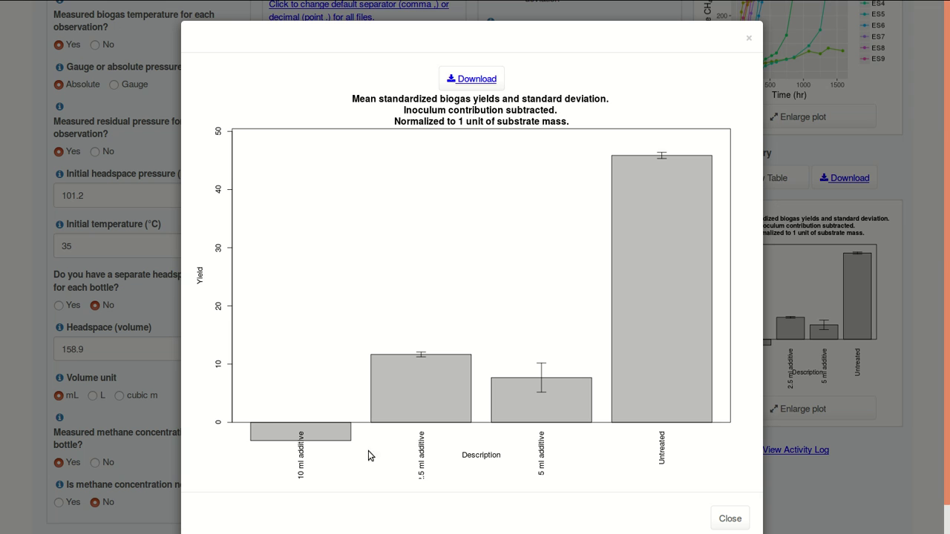
- Close the enlarged yield chart and scroll back to the top of the processing page
left_click(749, 40)
scroll(652, 246, "up", 3)
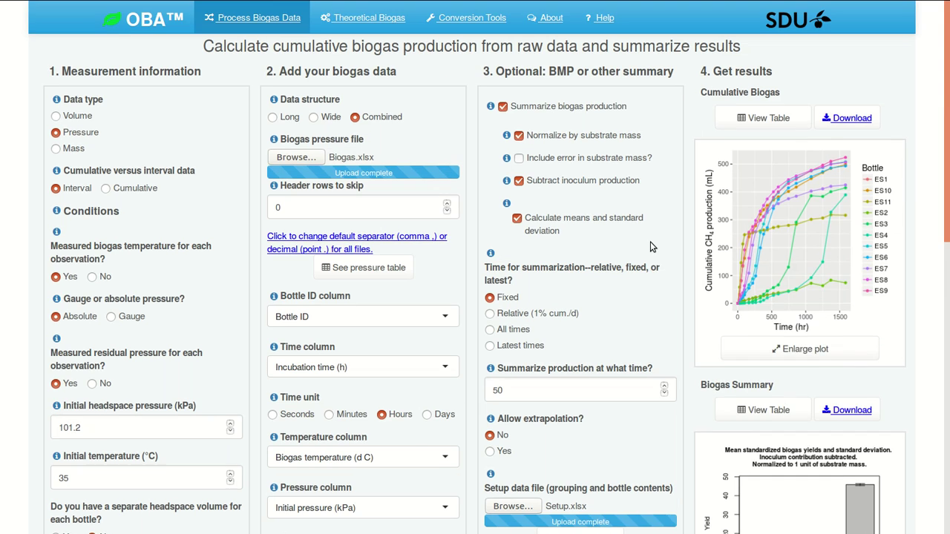